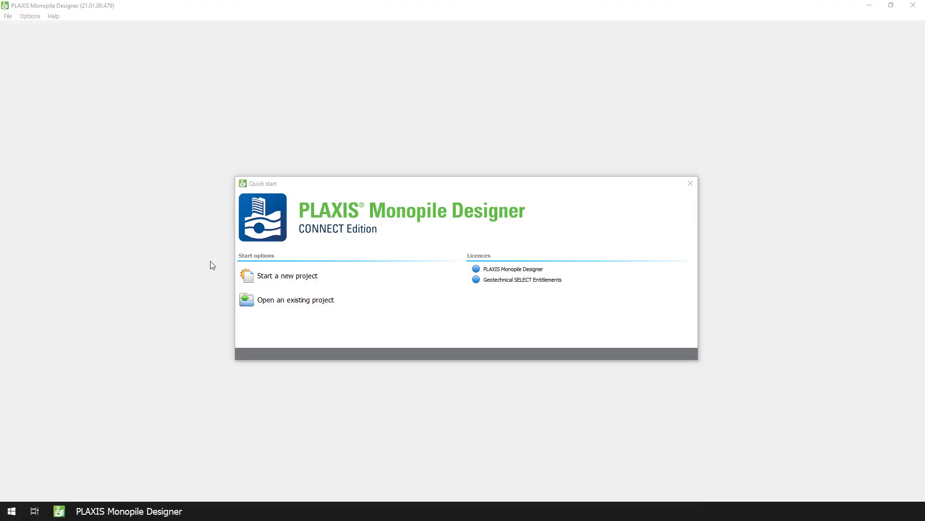
Start a new project named NBD Clay and keep the Clay material type.
{"action": "left_click", "coordinate": [262, 276]}
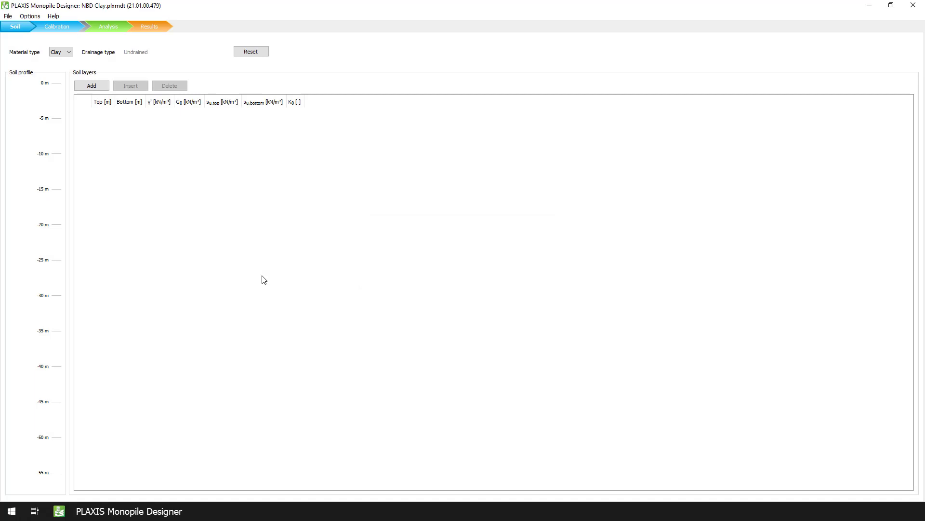
Add a clay soil layer with its bottom at -50 m.
{"action": "left_click", "coordinate": [92, 85]}
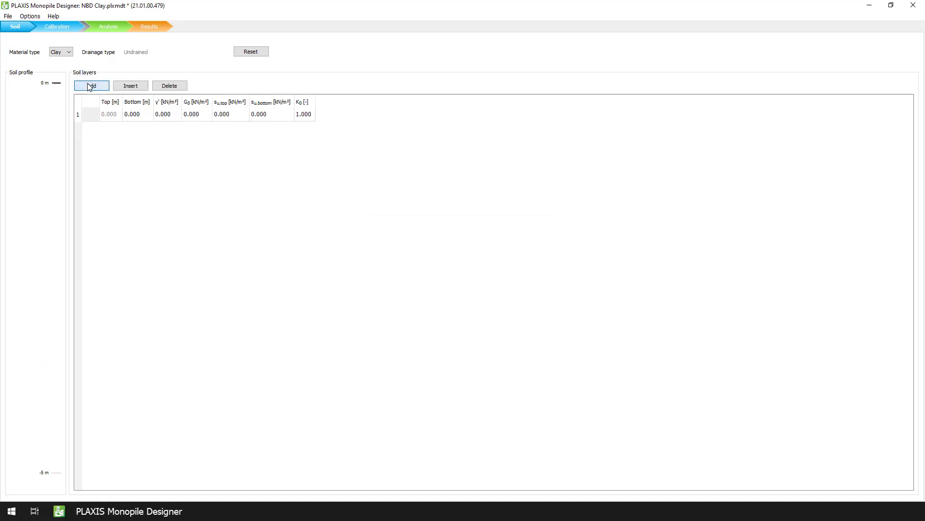
{"action": "left_click", "coordinate": [140, 116]}
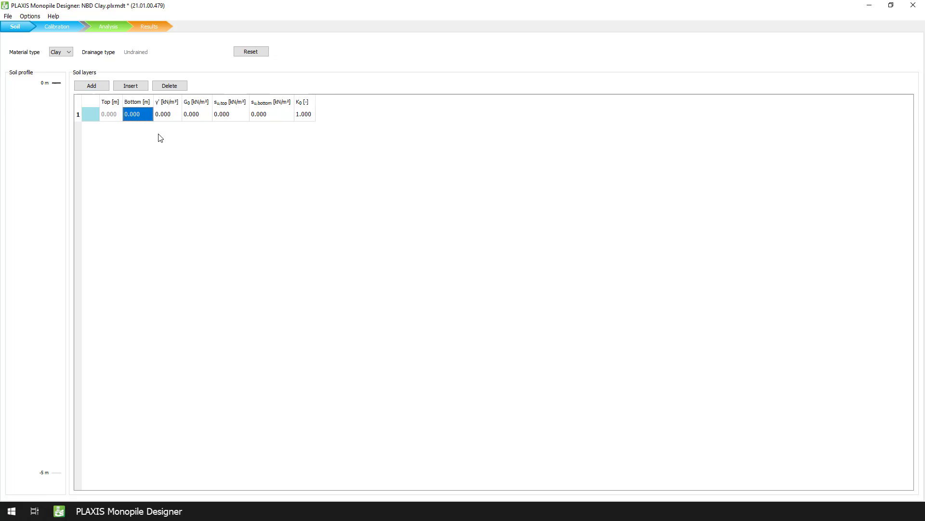
{"action": "type", "text": "-50"}
{"action": "key", "text": "Return"}
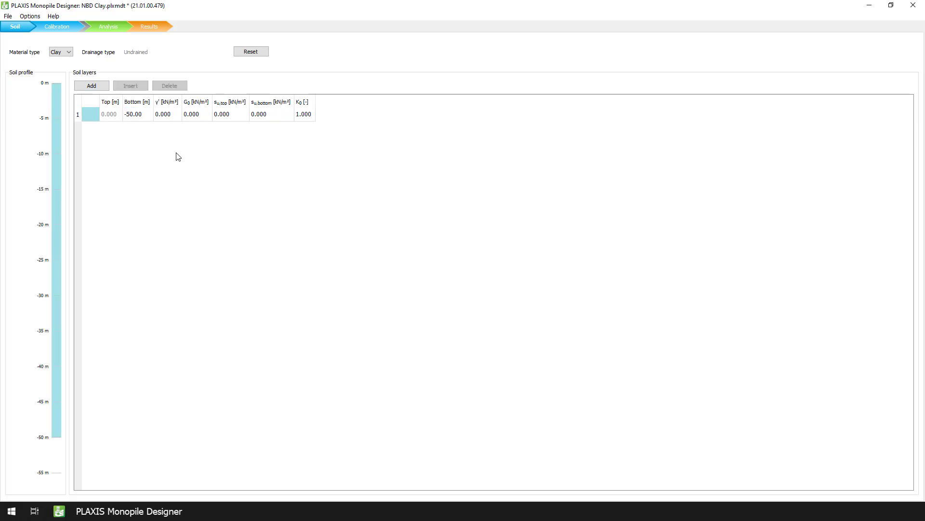
Give the clay layer γ' 8, G0 150E3, su,top 70, su,bottom 150 and K0 1.
{"action": "left_click", "coordinate": [157, 117]}
{"action": "type", "text": "8"}
{"action": "key", "text": "Tab"}
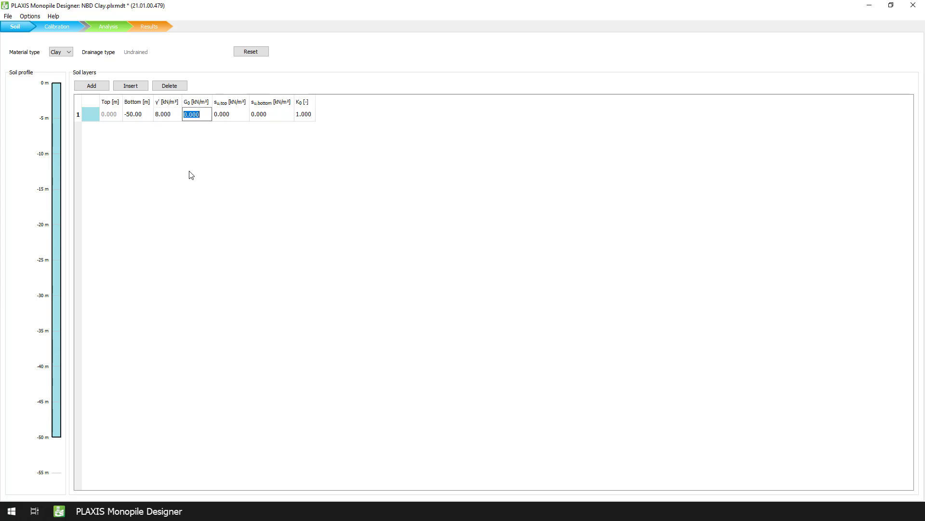
{"action": "type", "text": "150e3"}
{"action": "key", "text": "Tab"}
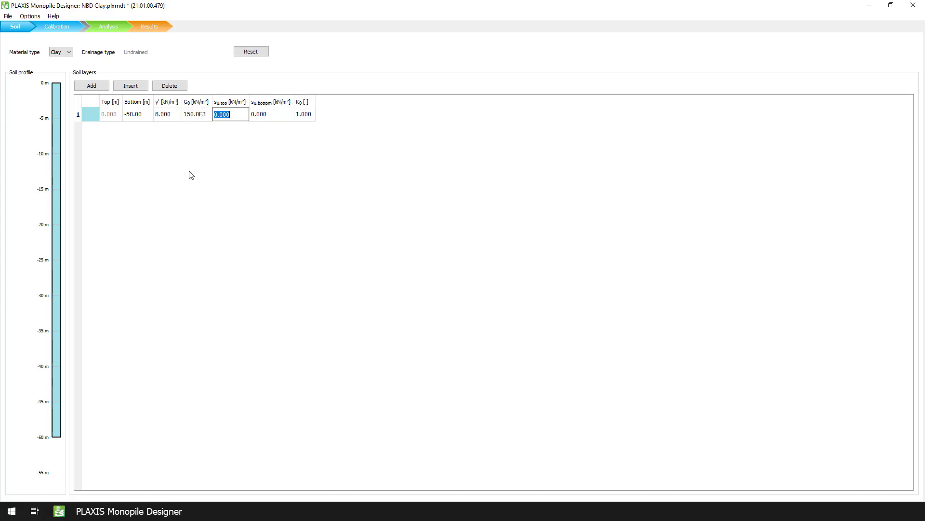
{"action": "type", "text": "70"}
{"action": "key", "text": "Tab"}
{"action": "type", "text": "1"}
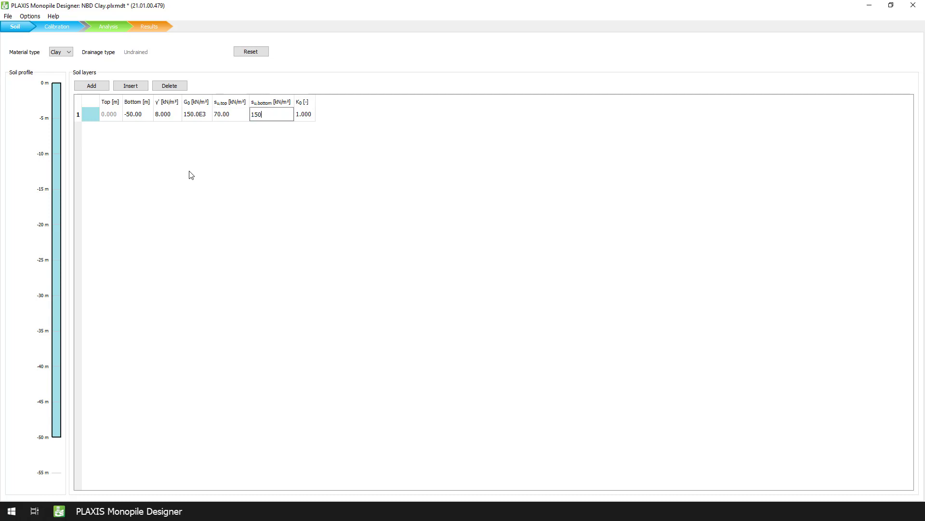
{"action": "type", "text": "50"}
{"action": "key", "text": "Tab"}
{"action": "key", "text": "Return"}
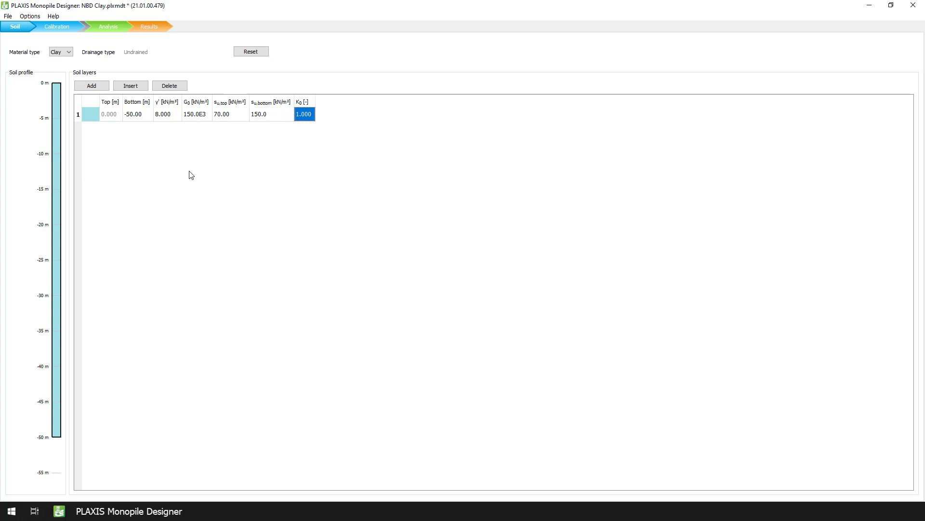
Add eight geometry data sets, GeoDS_1 to GeoDS_8, on the Calibration stage.
{"action": "left_click", "coordinate": [62, 31]}
{"action": "left_click", "coordinate": [28, 54]}
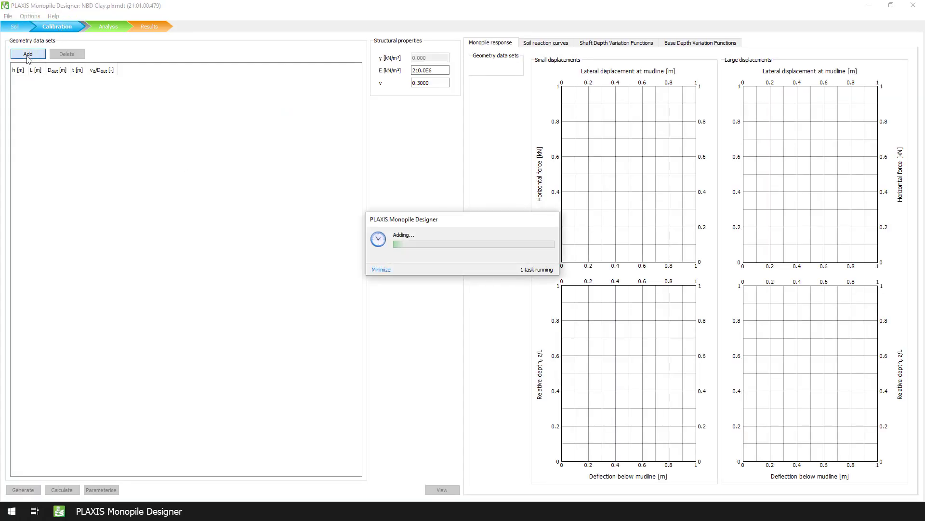
{"action": "left_click", "coordinate": [27, 58]}
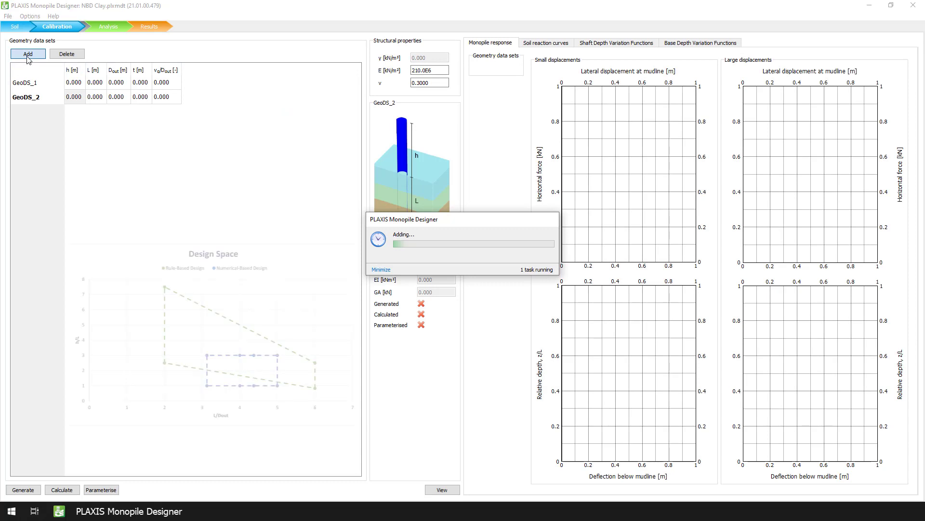
{"action": "left_click", "coordinate": [27, 57]}
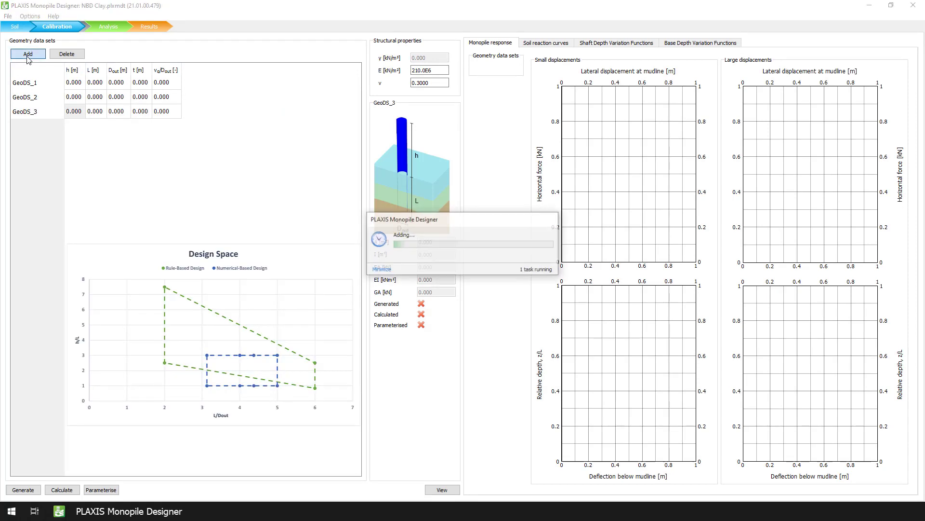
{"action": "left_click", "coordinate": [28, 57]}
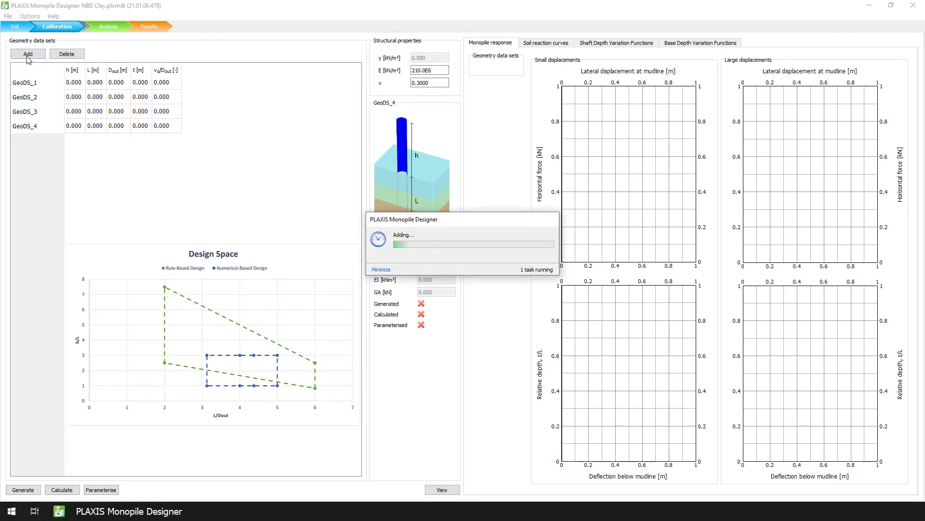
{"action": "left_click", "coordinate": [27, 58]}
{"action": "left_click", "coordinate": [28, 58]}
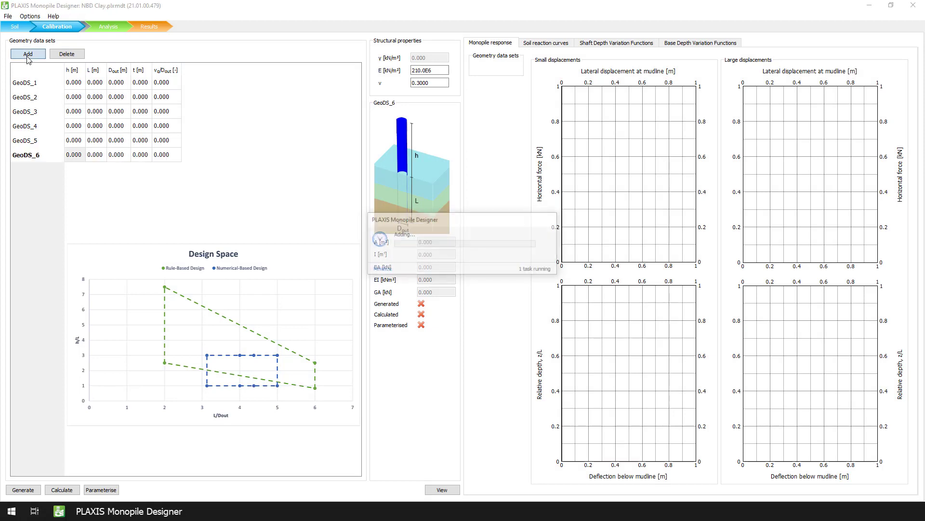
{"action": "left_click", "coordinate": [28, 57]}
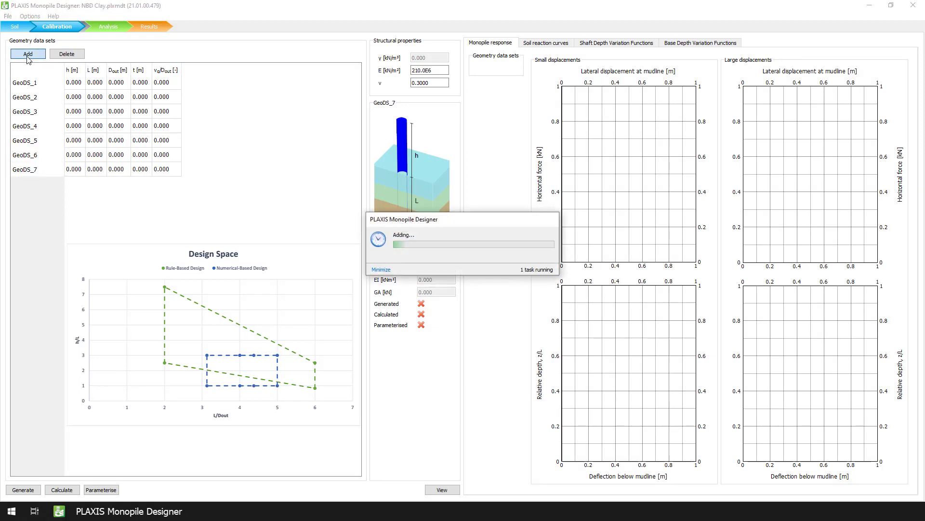
{"action": "left_click", "coordinate": [28, 57]}
Set GeoDS_1 to h 20, L 20, D_out 5, t 0.05, v/D_out 0.2.
{"action": "left_click", "coordinate": [74, 82]}
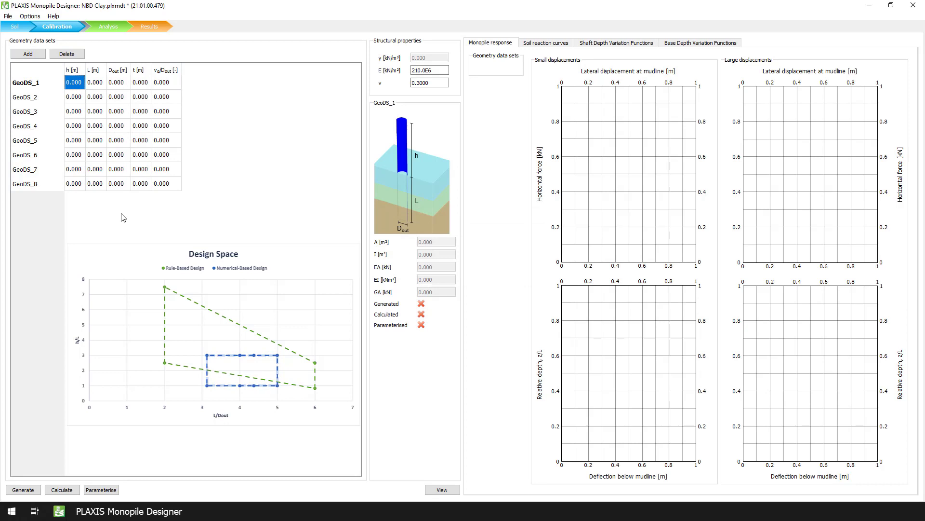
{"action": "type", "text": "20"}
{"action": "key", "text": "Tab"}
{"action": "type", "text": "20"}
{"action": "key", "text": "Tab"}
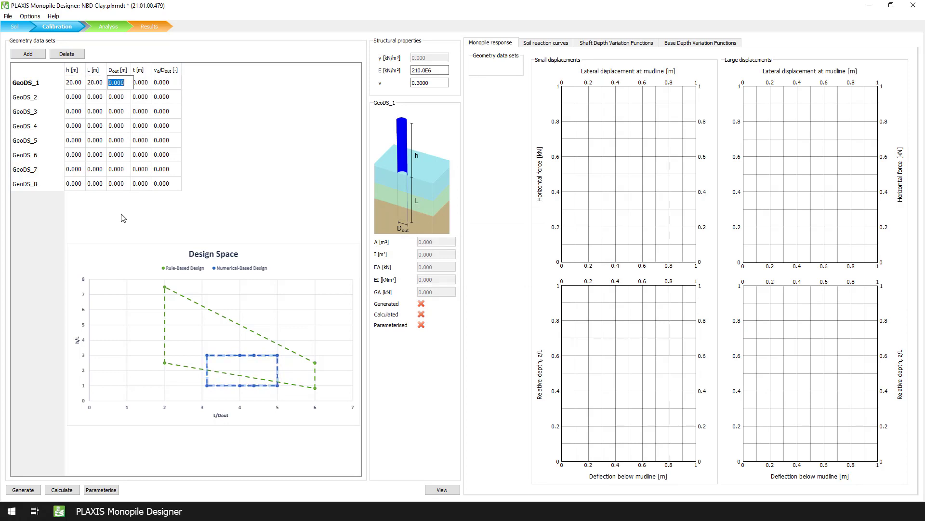
{"action": "type", "text": "5"}
{"action": "key", "text": "Tab"}
{"action": "type", "text": "0.05"}
{"action": "key", "text": "Tab"}
{"action": "type", "text": "0.2"}
{"action": "key", "text": "Tab"}
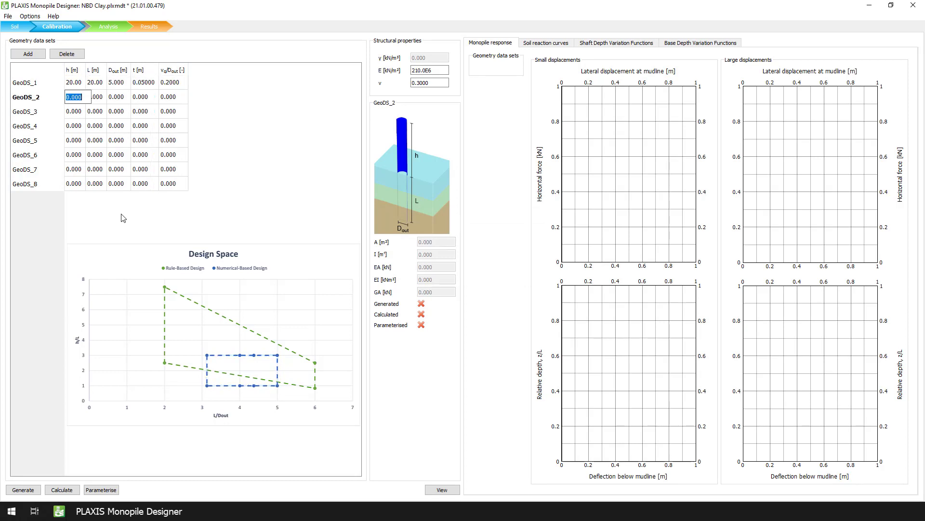
Set GeoDS_2 to h 75, L 25, D_out 5, t 0.05, v/D_out 0.2.
{"action": "type", "text": "75"}
{"action": "key", "text": "Tab"}
{"action": "type", "text": "25"}
{"action": "key", "text": "Tab"}
{"action": "type", "text": "5"}
{"action": "key", "text": "Tab"}
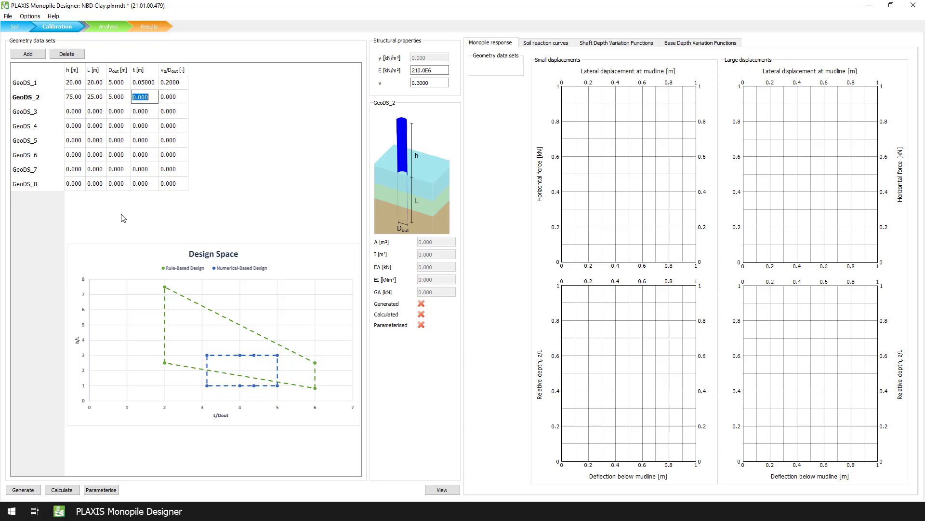
{"action": "type", "text": "0.05"}
{"action": "key", "text": "Tab"}
{"action": "type", "text": "0.2"}
Set GeoDS_3 to h 75, L 25, D_out 8, t 0.08, v/D_out 0.2.
{"action": "key", "text": "Tab"}
{"action": "type", "text": "75"}
{"action": "key", "text": "Tab"}
{"action": "type", "text": "25"}
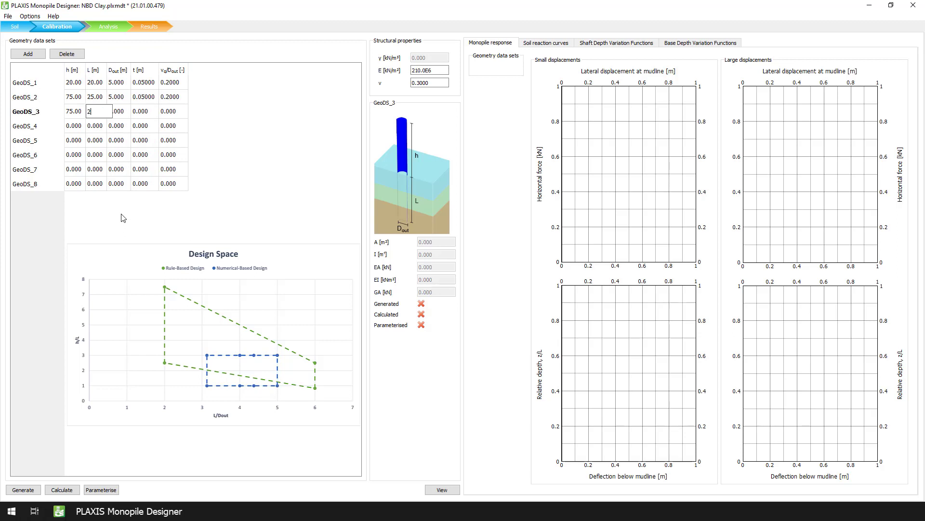
{"action": "key", "text": "Tab"}
{"action": "type", "text": "8"}
{"action": "key", "text": "Tab"}
{"action": "type", "text": "0.08\t0.2"}
Set GeoDS_4 to h 35, L 35, D_out 8, t 0.08, v/D_out 0.2.
{"action": "key", "text": "Tab"}
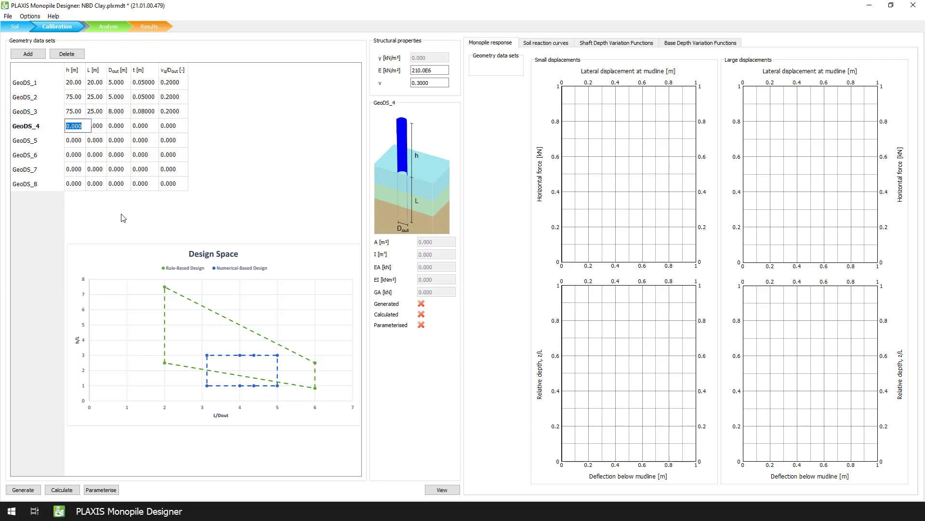
{"action": "type", "text": "35"}
{"action": "key", "text": "Tab"}
{"action": "type", "text": "35"}
{"action": "key", "text": "Tab"}
{"action": "type", "text": "8"}
{"action": "key", "text": "Tab"}
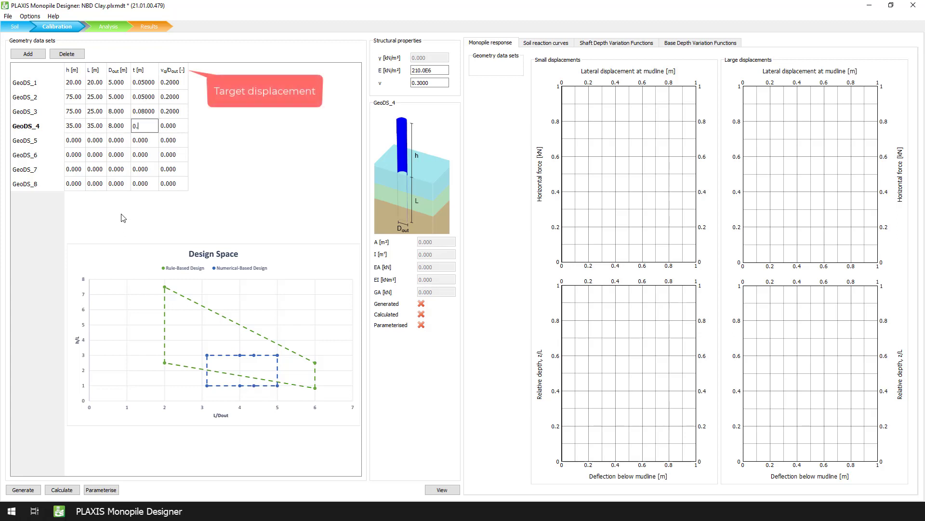
{"action": "type", "text": "0.08"}
{"action": "key", "text": "Tab"}
{"action": "type", "text": "0.2"}
Set GeoDS_5 to h 60, L 20, D_out 5, t 0.05, v/D_out 0.2.
{"action": "key", "text": "Tab"}
{"action": "type", "text": "60"}
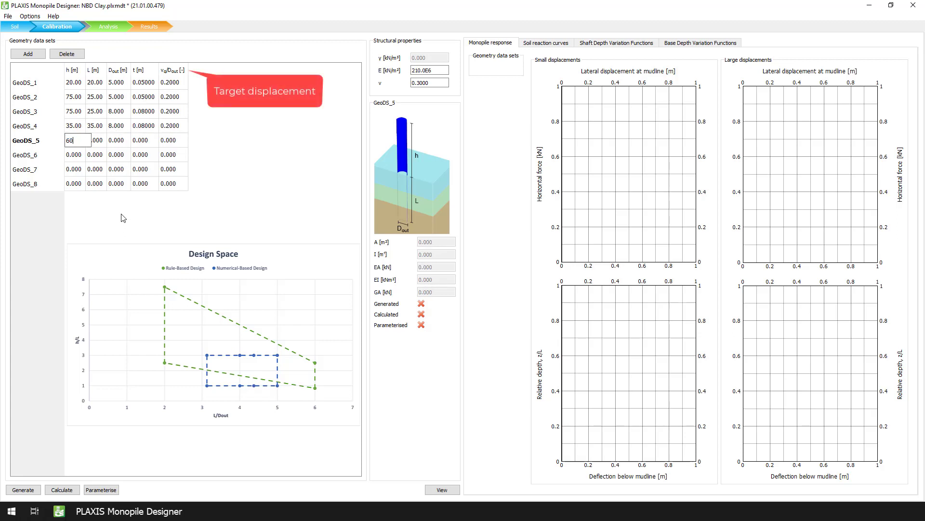
{"action": "key", "text": "Tab"}
{"action": "type", "text": "20"}
{"action": "key", "text": "Tab"}
{"action": "type", "text": "5\t0.05"}
{"action": "key", "text": "Tab"}
{"action": "type", "text": "0.2"}
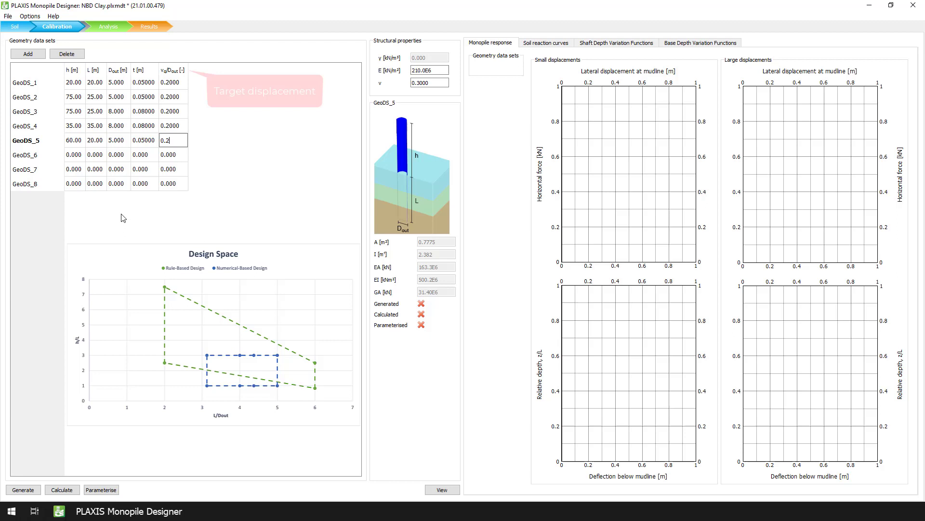
Set GeoDS_6 to h 25, L 25, D_out 5, t 0.05, v/D_out 0.2.
{"action": "key", "text": "Tab"}
{"action": "type", "text": "25"}
{"action": "key", "text": "Tab"}
{"action": "type", "text": "25"}
{"action": "key", "text": "Tab"}
{"action": "type", "text": "5"}
{"action": "key", "text": "Tab"}
{"action": "type", "text": "0.05"}
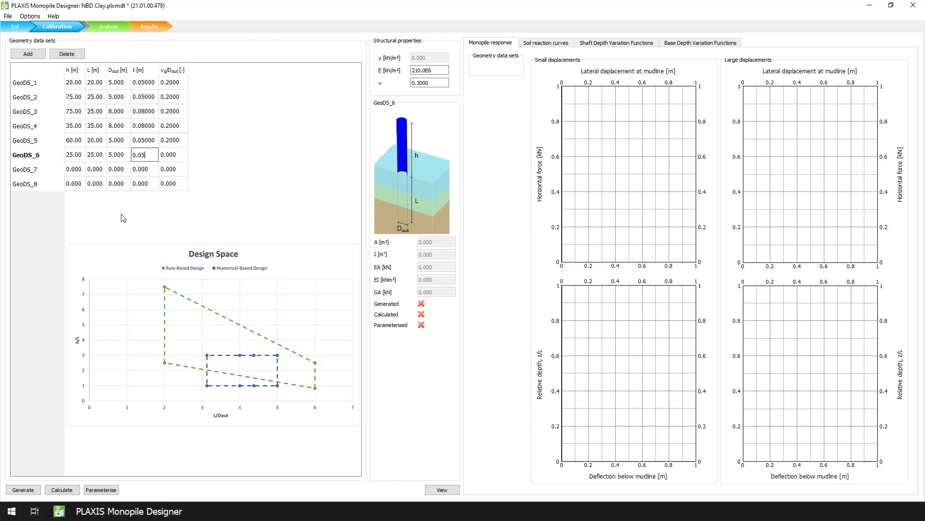
{"action": "key", "text": "Tab"}
{"action": "type", "text": "0.2"}
Set GeoDS_7 to h 25, L 25, D_out 8, t 0.08, v/D_out 0.2.
{"action": "key", "text": "Tab"}
{"action": "type", "text": "25"}
{"action": "key", "text": "Tab"}
{"action": "type", "text": "25"}
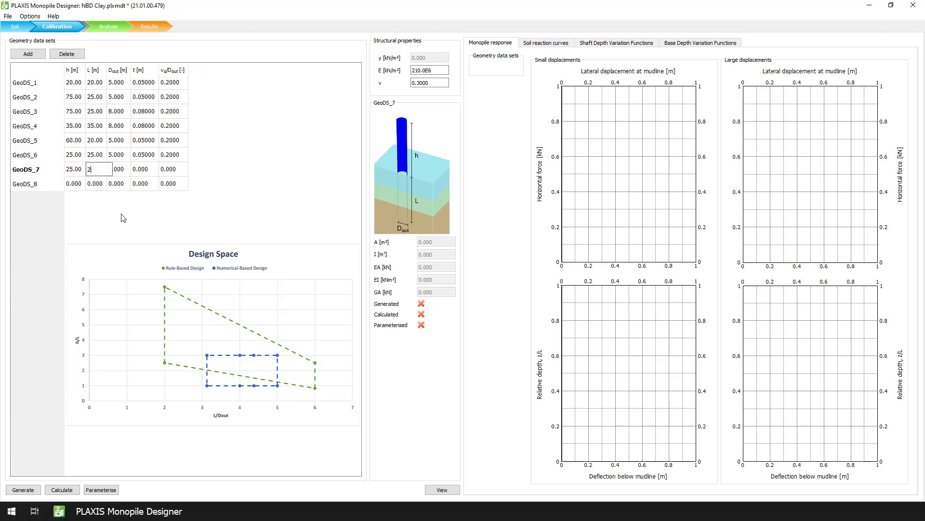
{"action": "key", "text": "Tab"}
{"action": "type", "text": "8"}
{"action": "key", "text": "Tab"}
{"action": "type", "text": "0.08"}
{"action": "key", "text": "Tab"}
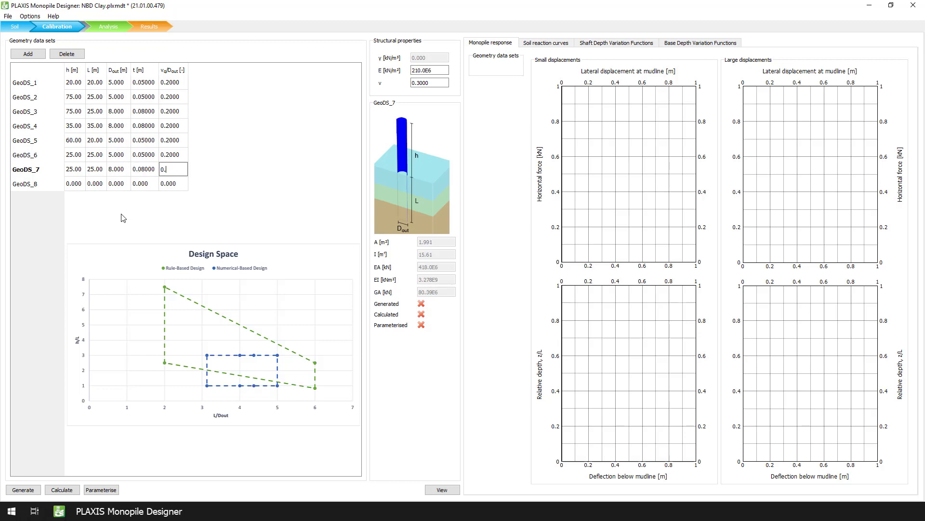
{"action": "type", "text": "0.2"}
Set GeoDS_8 to h 105, L 35, D_out 8, t 0.08, v/D_out 0.2.
{"action": "key", "text": "Tab"}
{"action": "type", "text": "105"}
{"action": "key", "text": "Tab"}
{"action": "type", "text": "35"}
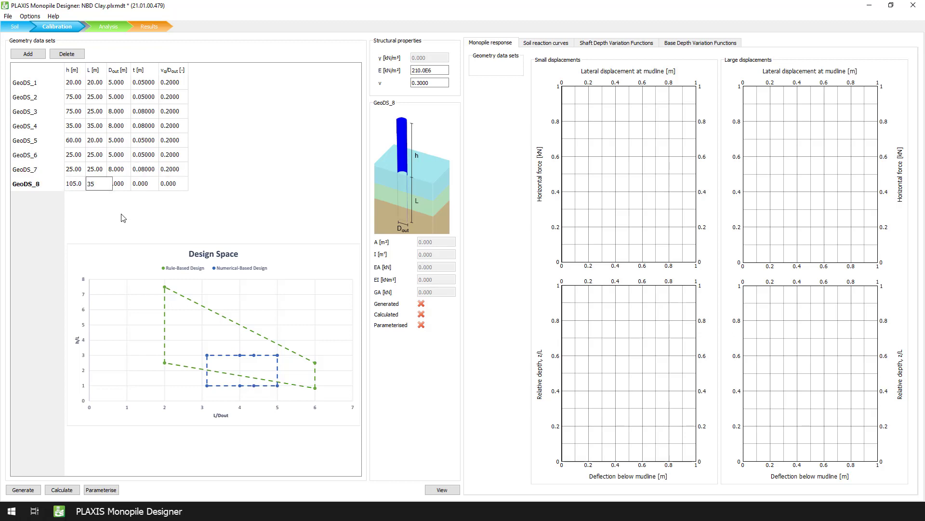
{"action": "key", "text": "Tab"}
{"action": "type", "text": "8"}
{"action": "key", "text": "Tab"}
{"action": "type", "text": "0.08"}
{"action": "key", "text": "Tab"}
{"action": "type", "text": "0.2"}
{"action": "key", "text": "Tab"}
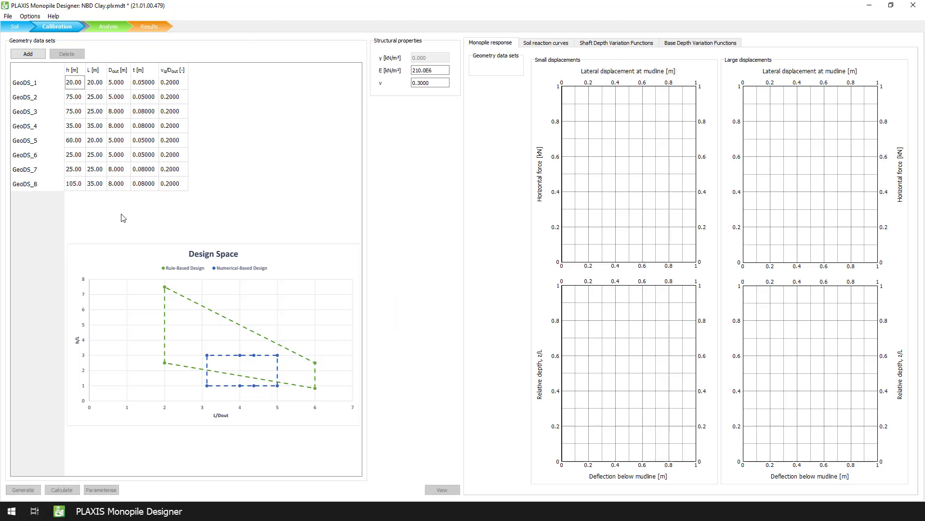
Generate 3D models for GeoDS_1–GeoDS_8 and calculate all eight data sets.
{"action": "left_click", "coordinate": [25, 82]}
{"action": "left_click", "coordinate": [25, 184], "text": "shift"}
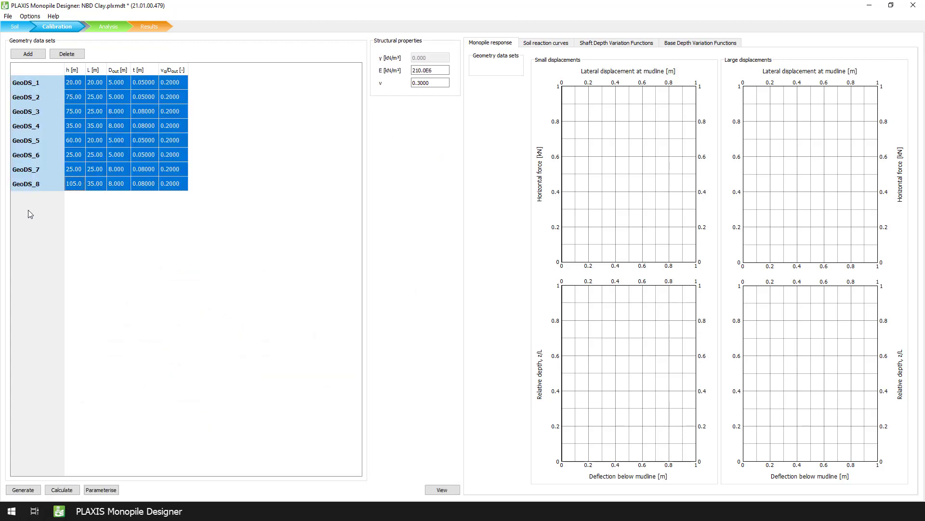
{"action": "left_click", "coordinate": [34, 490]}
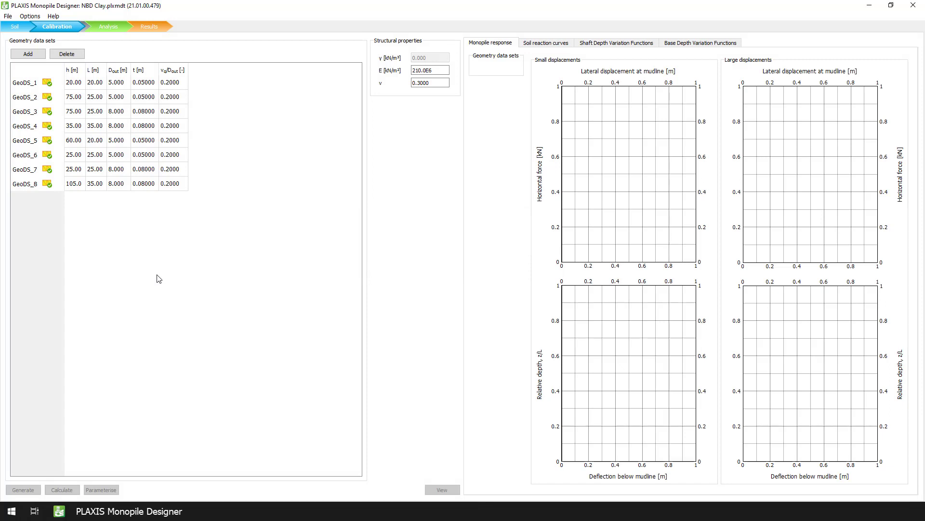
{"action": "left_click", "coordinate": [20, 85]}
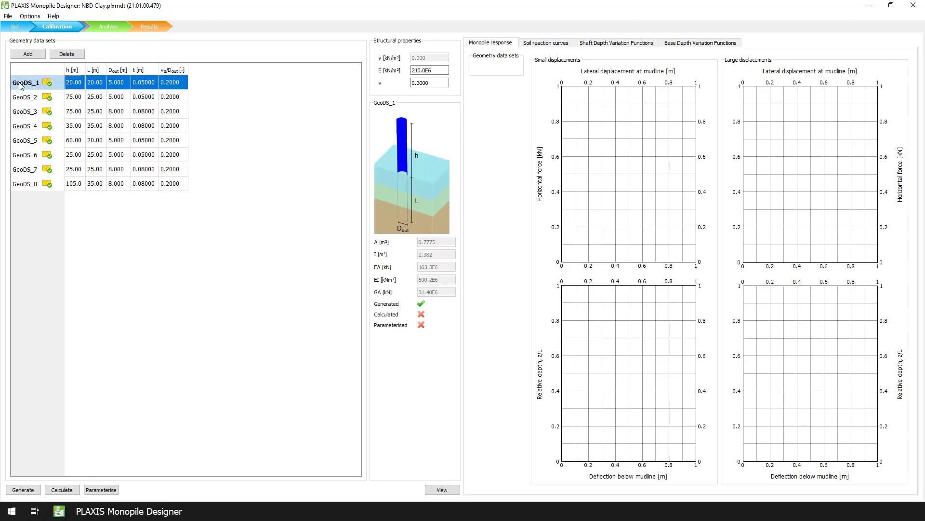
{"action": "left_click", "coordinate": [31, 184], "text": "shift"}
{"action": "left_click", "coordinate": [62, 490]}
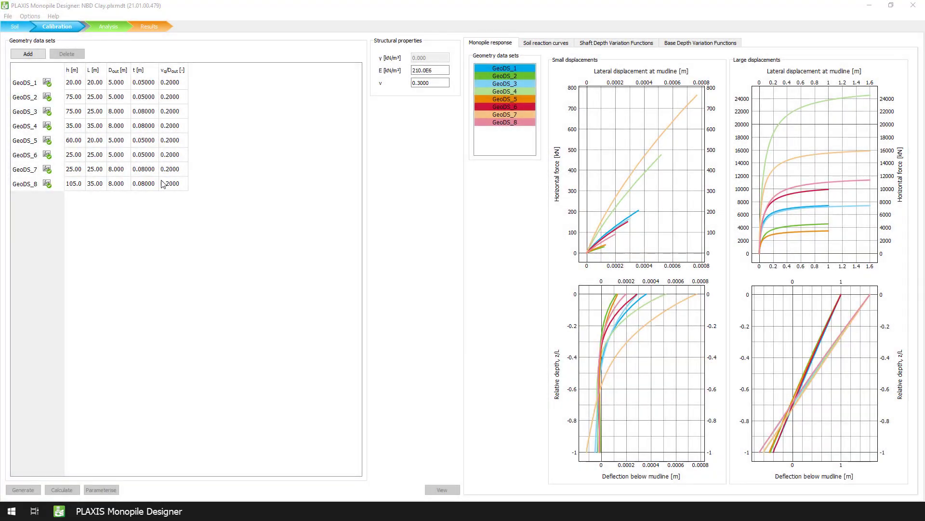
Parameterise all eight calculated geometry data sets.
{"action": "left_click", "coordinate": [34, 85]}
{"action": "left_click", "coordinate": [38, 184], "text": "shift"}
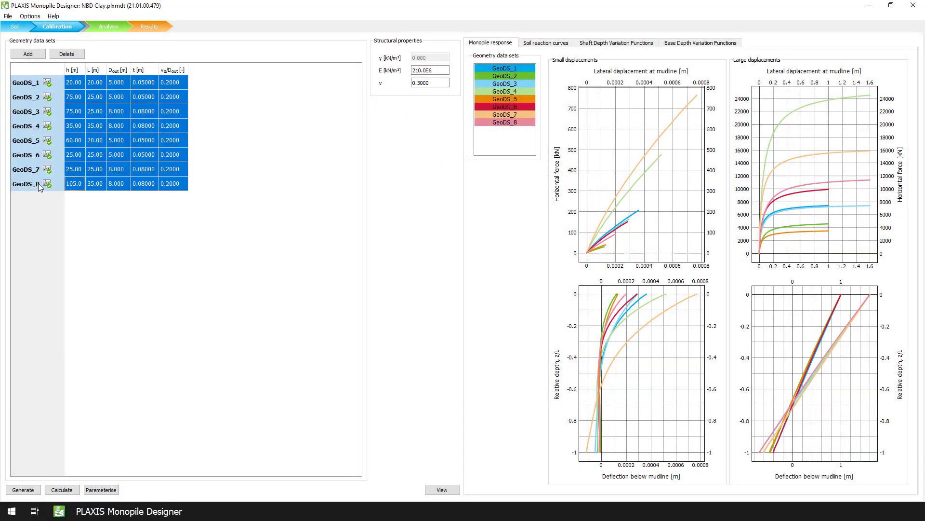
{"action": "left_click", "coordinate": [99, 491]}
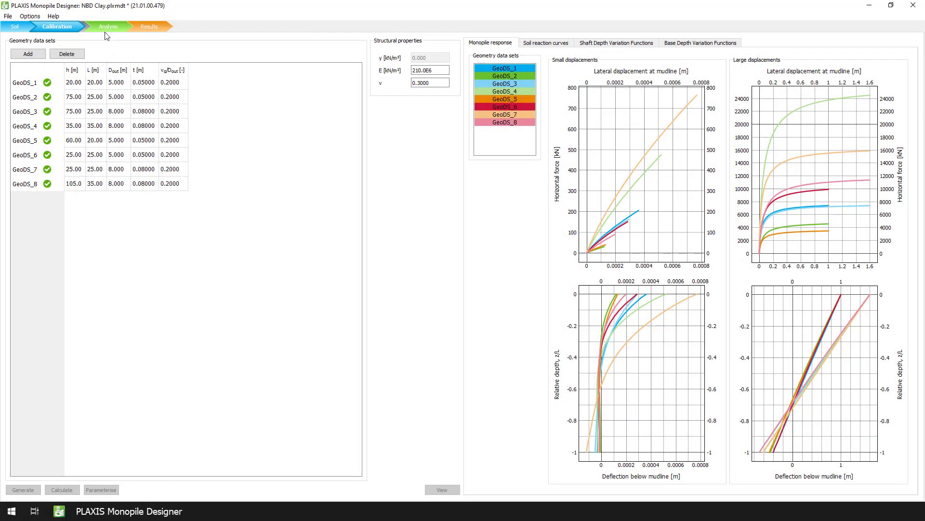
Save the clay project and create a new project named NBD Sand.
{"action": "left_click", "coordinate": [106, 28]}
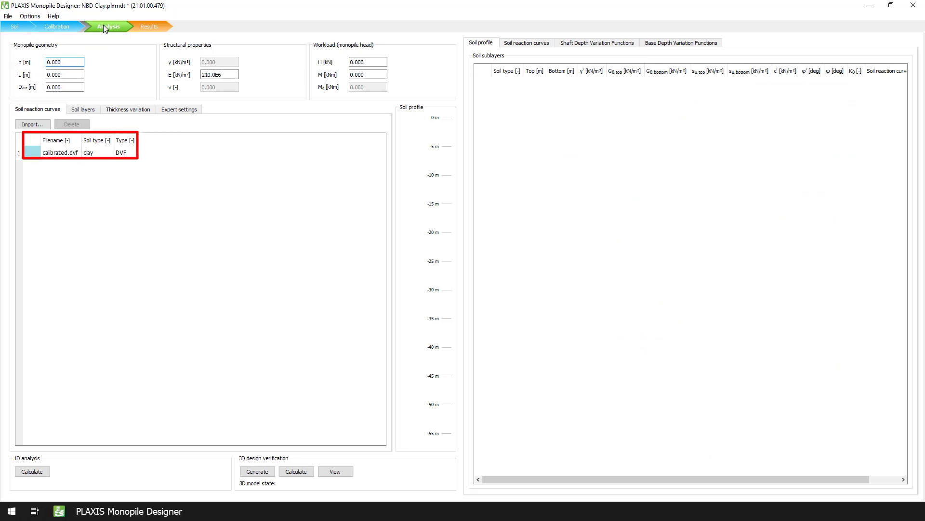
{"action": "left_click", "coordinate": [7, 16]}
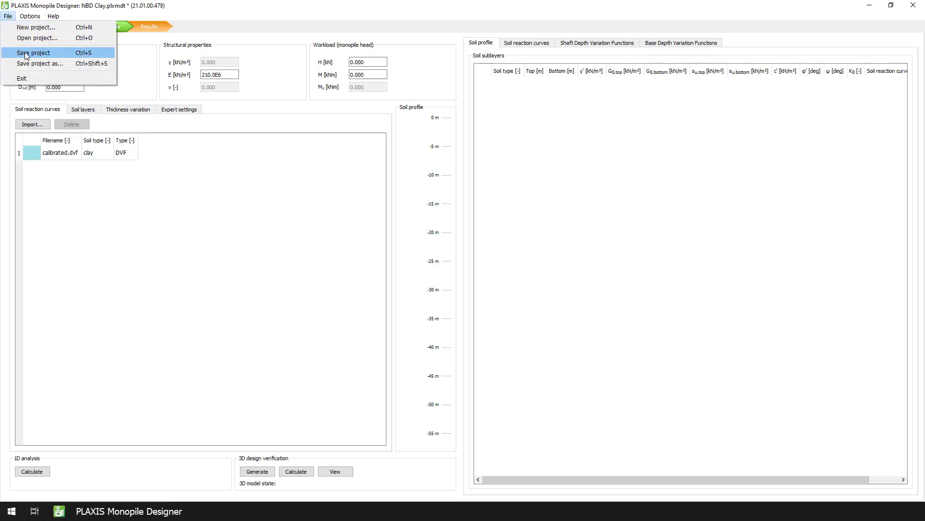
{"action": "left_click", "coordinate": [27, 56]}
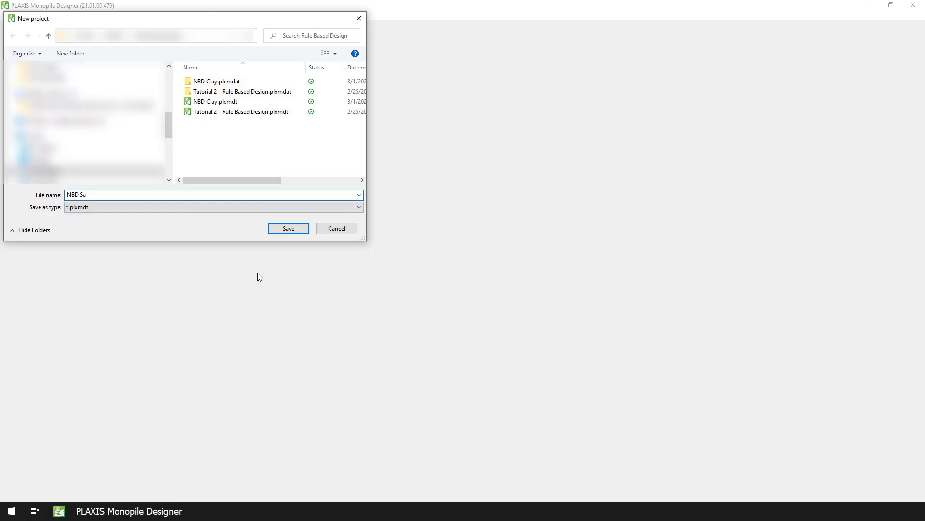
{"action": "key", "text": "Return"}
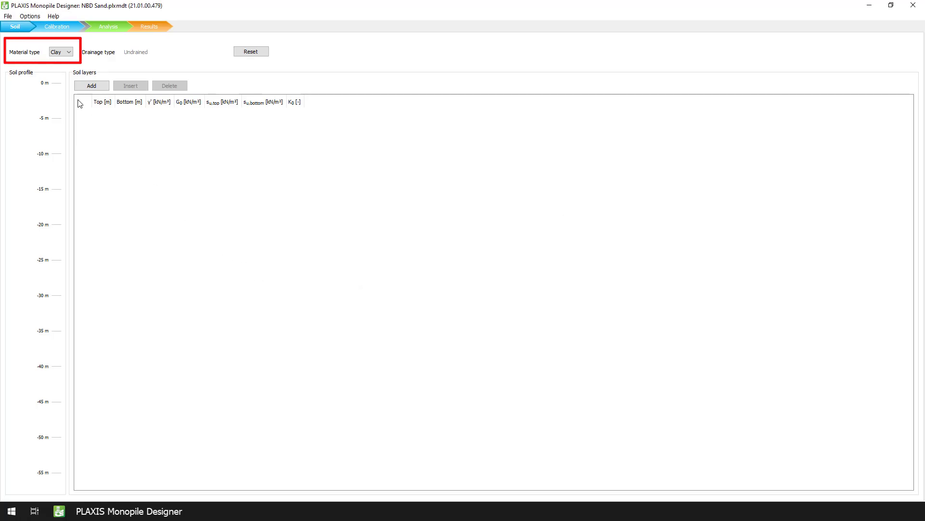
Switch the material type to Sand and add a layer with its bottom at -50 m.
{"action": "left_click", "coordinate": [60, 52]}
{"action": "left_click", "coordinate": [63, 68]}
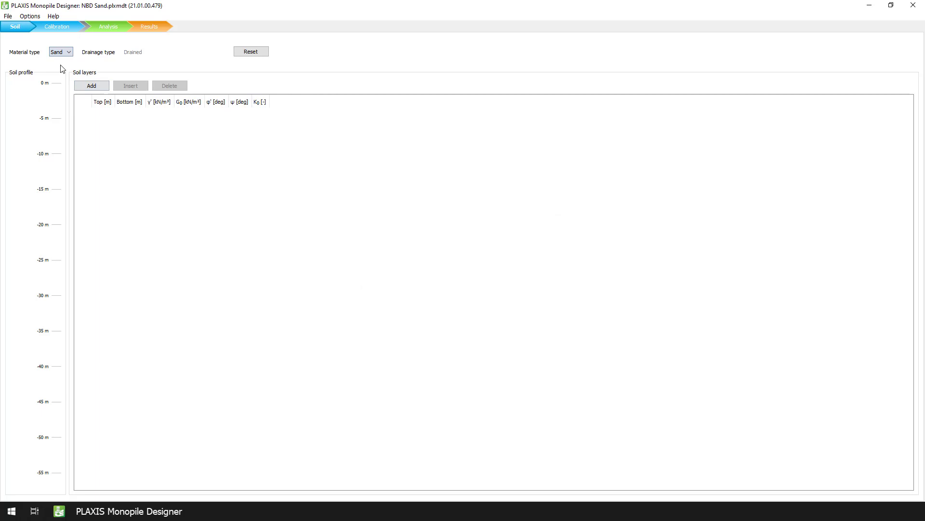
{"action": "left_click", "coordinate": [91, 85]}
{"action": "left_click", "coordinate": [135, 115]}
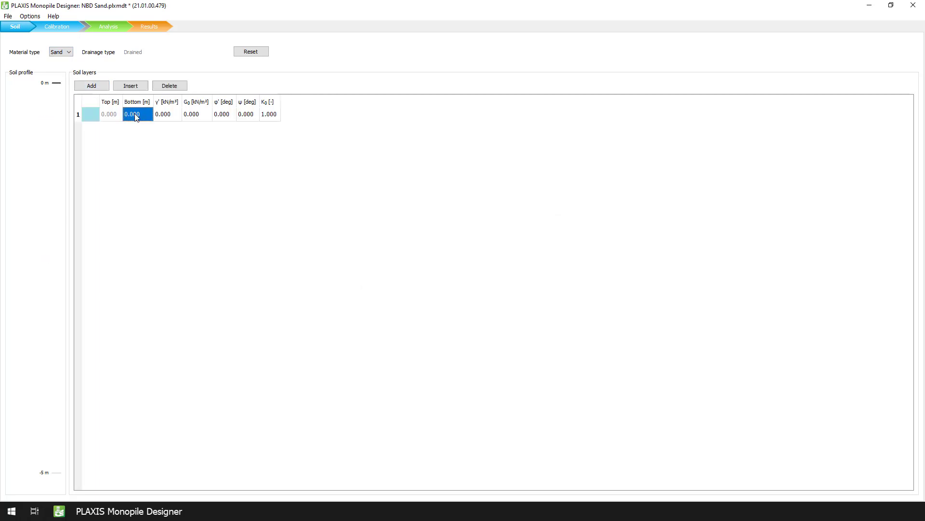
{"action": "type", "text": "-50"}
{"action": "key", "text": "Tab"}
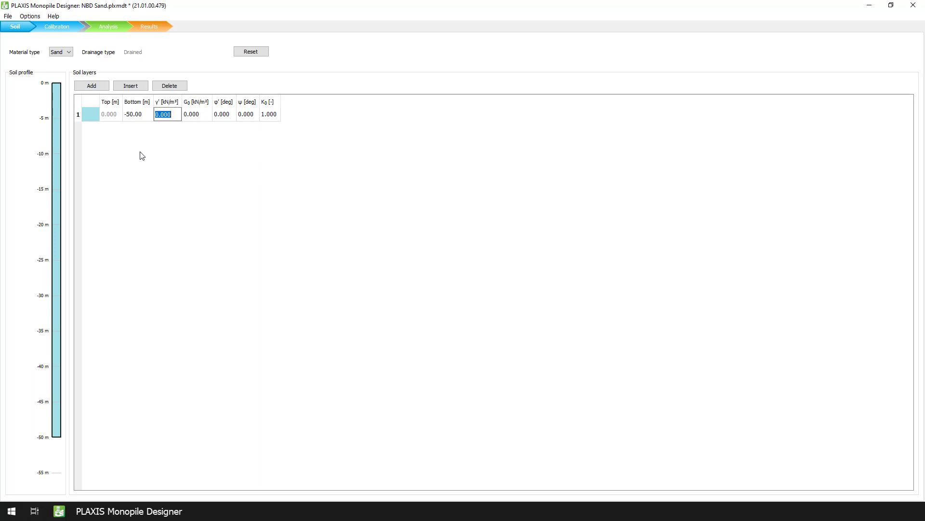
Give the sand layer γ' 10, G0 191.6E3, φ' 39 and ψ 9.
{"action": "type", "text": "10"}
{"action": "key", "text": "Tab"}
{"action": "type", "text": "191.6e3"}
{"action": "left_click", "coordinate": [142, 156]}
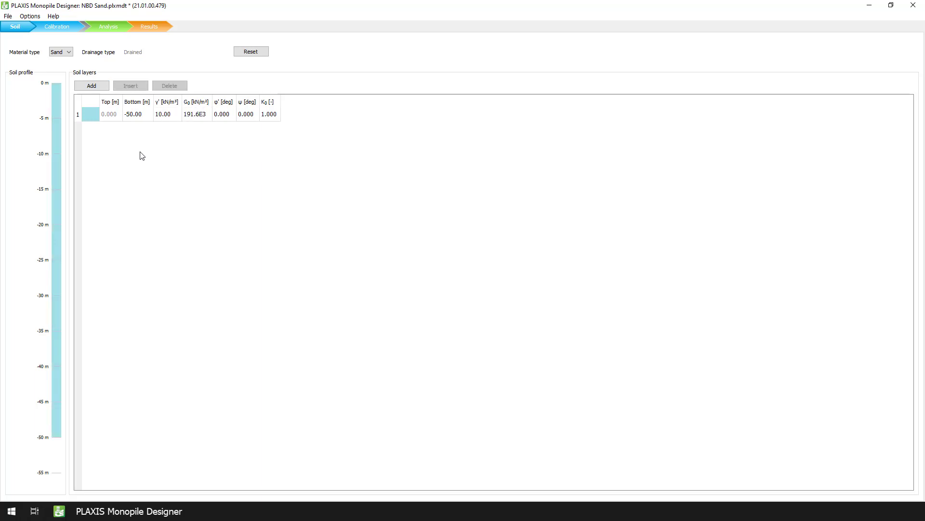
{"action": "left_click", "coordinate": [217, 115]}
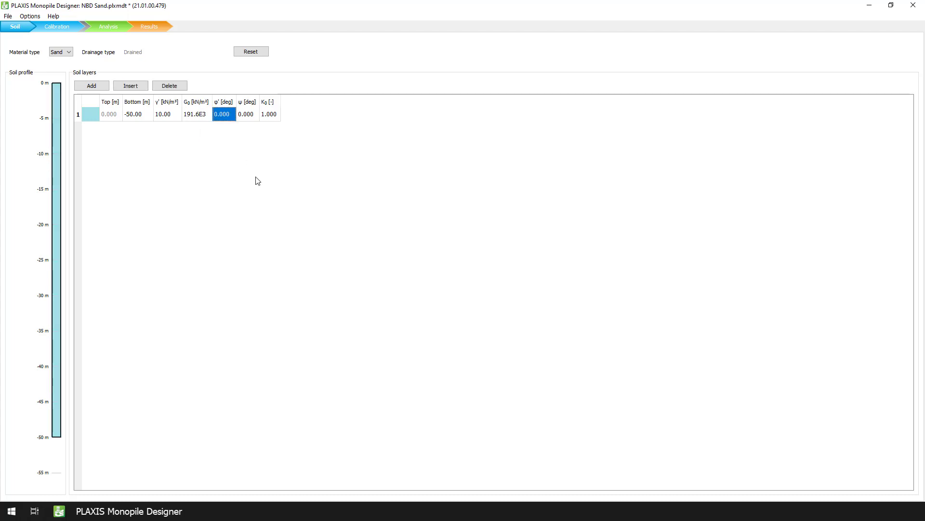
{"action": "type", "text": "39"}
{"action": "key", "text": "Tab"}
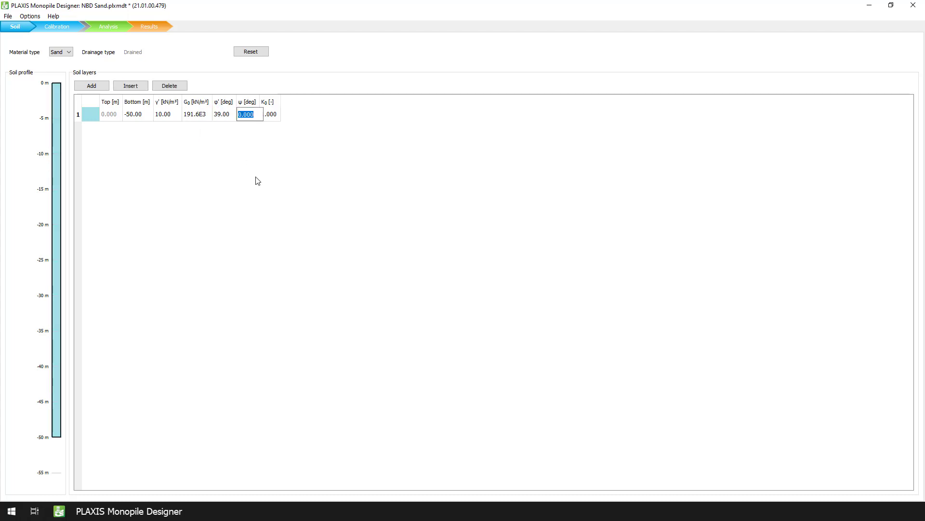
{"action": "type", "text": "9"}
{"action": "key", "text": "Tab"}
{"action": "left_click", "coordinate": [258, 181]}
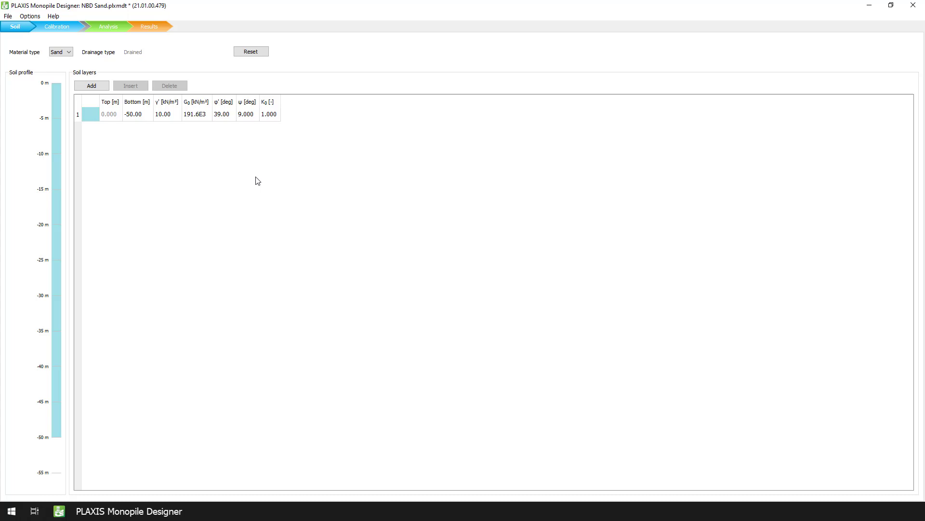
Add empty geometry data sets GeoDS_1 to GeoDS_8 on the sand project's Calibration stage.
{"action": "left_click", "coordinate": [57, 26]}
{"action": "left_click", "coordinate": [28, 54]}
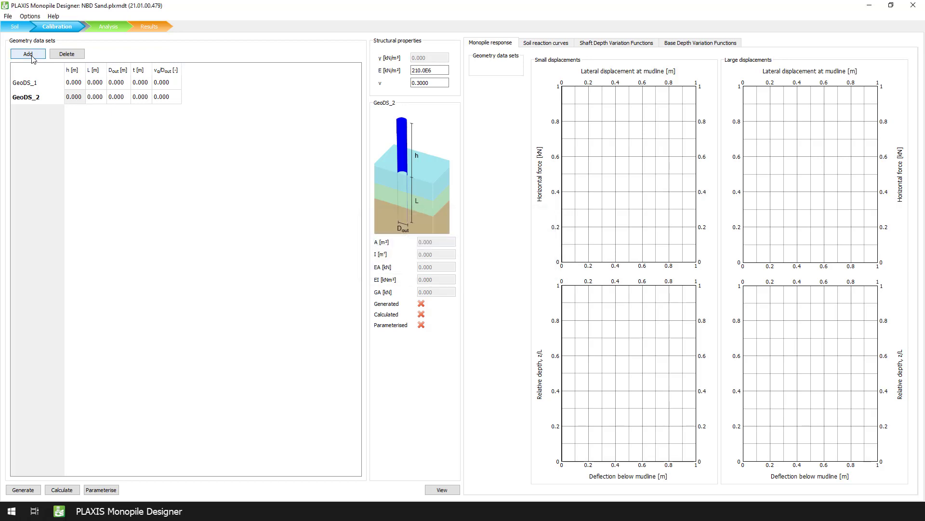
{"action": "left_click", "coordinate": [28, 54]}
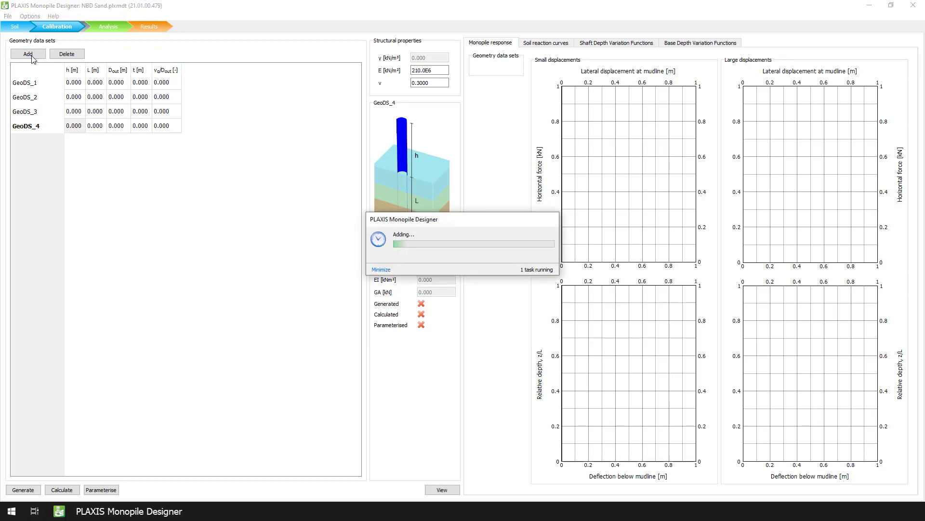
{"action": "left_click", "coordinate": [28, 54]}
{"action": "left_click", "coordinate": [28, 54]}
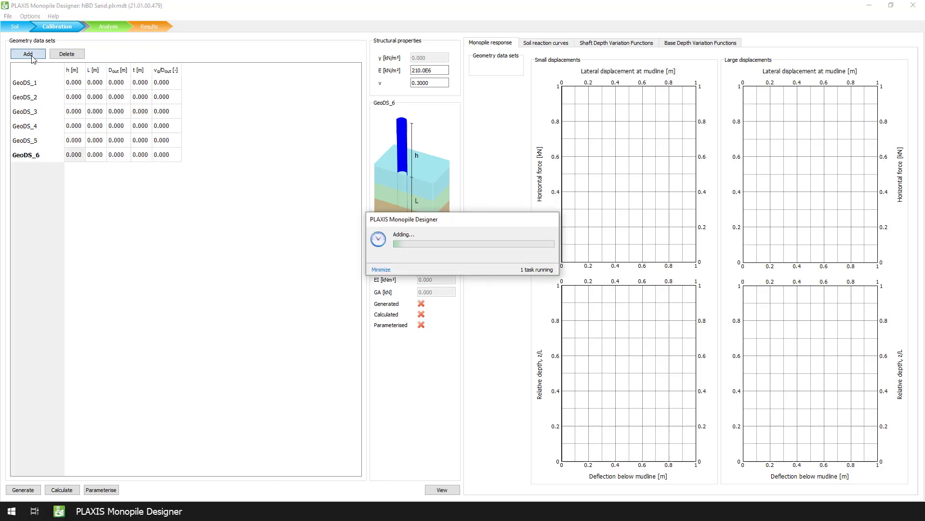
{"action": "left_click", "coordinate": [28, 54]}
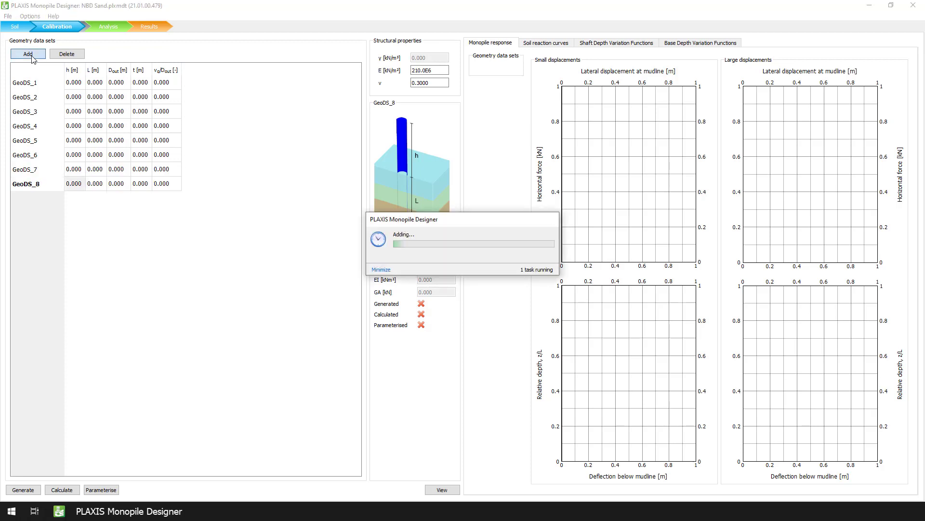
Fill GeoDS_1 with h 20, L 20, D_out 5, t 0.05 and v/D_out 0.15.
{"action": "left_click", "coordinate": [76, 85]}
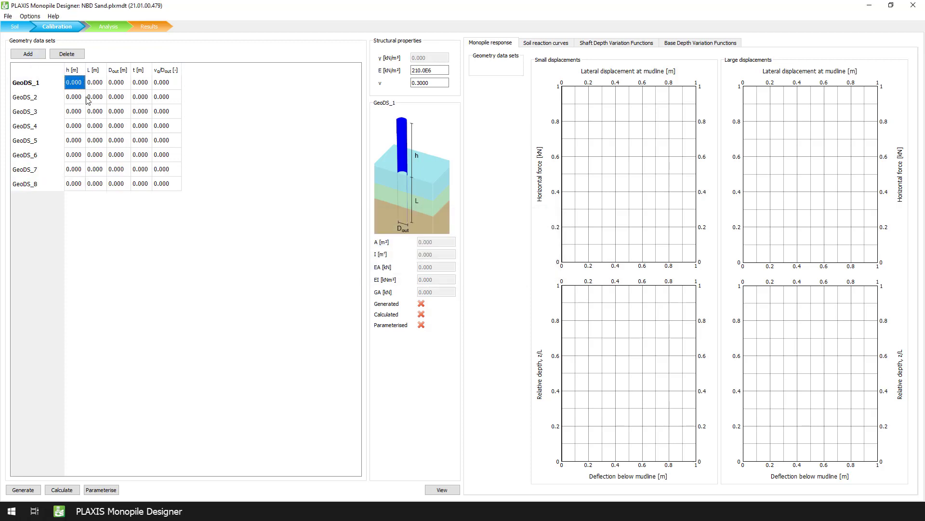
{"action": "type", "text": "20"}
{"action": "key", "text": "Tab"}
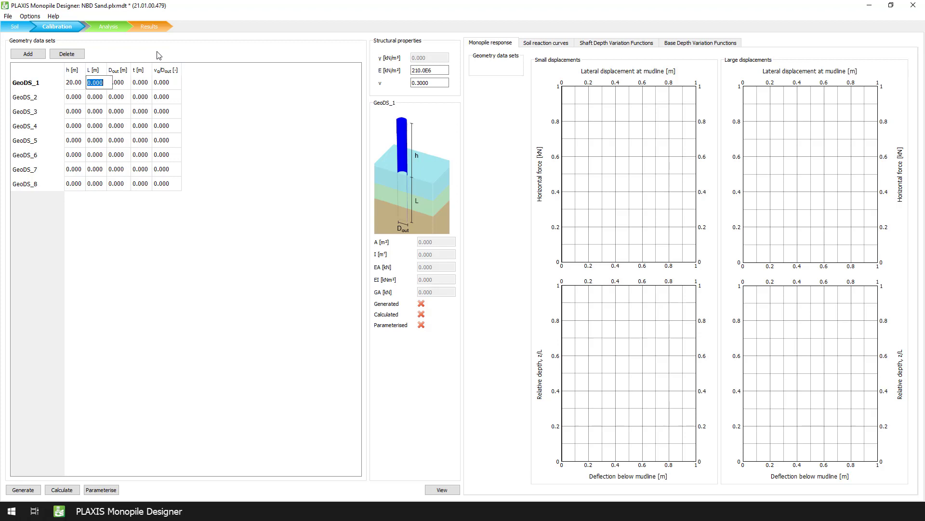
{"action": "type", "text": "20"}
{"action": "key", "text": "Tab"}
{"action": "type", "text": "5"}
{"action": "key", "text": "Tab"}
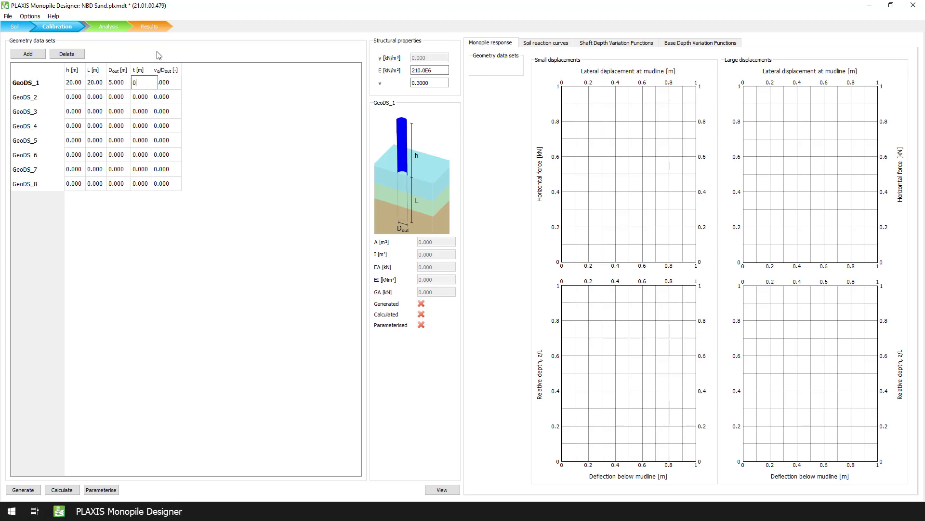
{"action": "type", "text": "0.05"}
{"action": "key", "text": "Tab"}
{"action": "type", "text": "0.15"}
{"action": "key", "text": "Tab"}
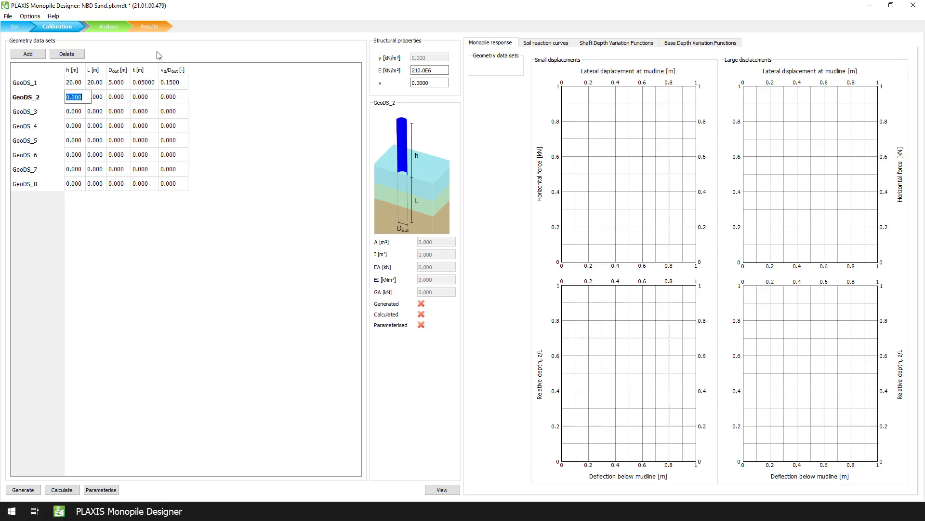
Fill GeoDS_2 with h 75, L 25, D_out 5, t 0.05 and v/D_out 0.15.
{"action": "type", "text": "75"}
{"action": "key", "text": "Tab"}
{"action": "type", "text": "25"}
{"action": "key", "text": "Tab"}
{"action": "type", "text": "5"}
{"action": "key", "text": "Tab"}
{"action": "type", "text": "0.05"}
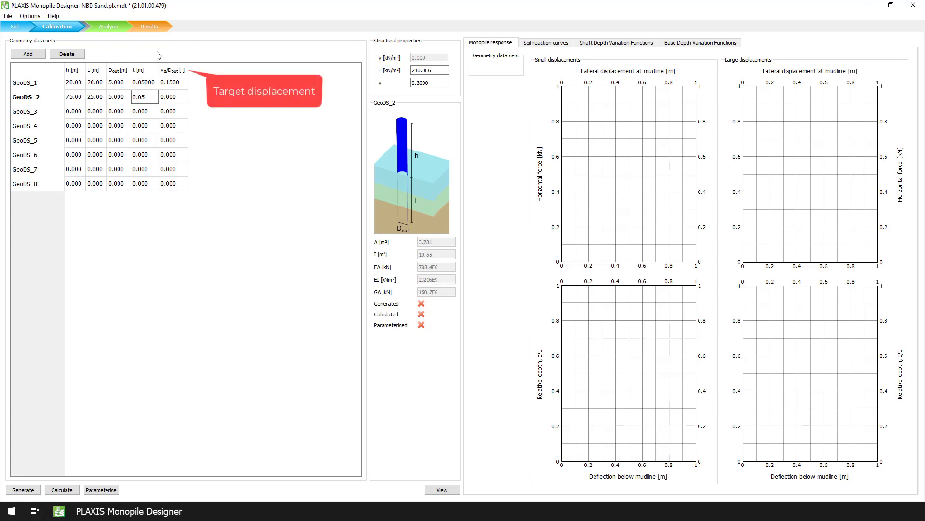
{"action": "key", "text": "Tab"}
{"action": "type", "text": "0.15"}
Fill GeoDS_3 with h 75, L 25, D_out 8, t 0.08 and v/D_out 0.15.
{"action": "key", "text": "Tab"}
{"action": "type", "text": "75"}
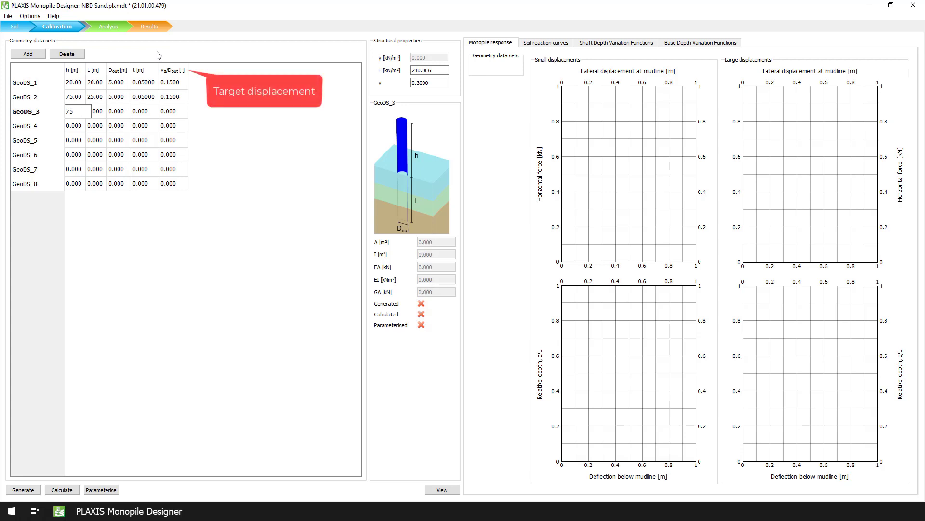
{"action": "key", "text": "Tab"}
{"action": "type", "text": "25"}
{"action": "key", "text": "Tab"}
{"action": "type", "text": "8"}
{"action": "key", "text": "Tab"}
{"action": "type", "text": "0.08"}
Fill GeoDS_4 with h 35, L 35, D_out 8, t 0.08 and v/D_out 0.15.
{"action": "key", "text": "Tab"}
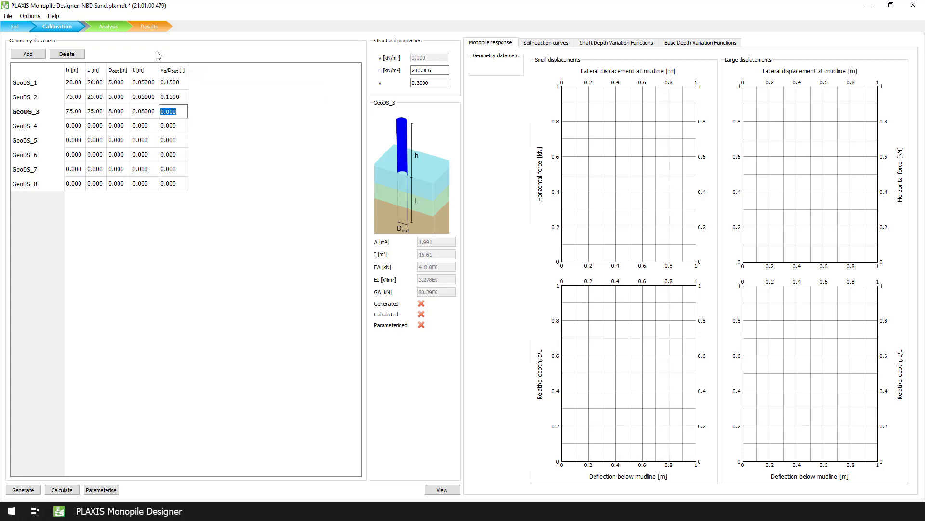
{"action": "type", "text": "0.15"}
{"action": "key", "text": "Tab"}
{"action": "type", "text": "35"}
{"action": "key", "text": "Tab"}
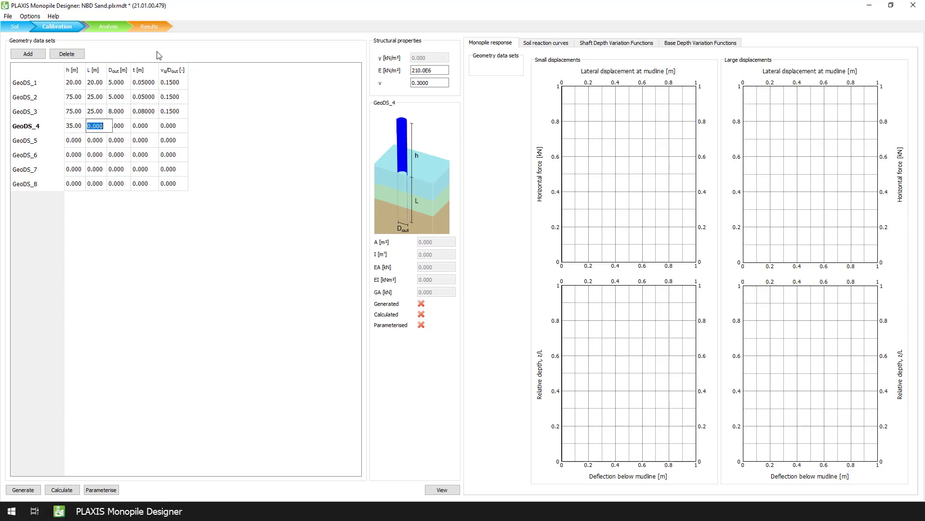
{"action": "type", "text": "35"}
{"action": "key", "text": "Tab"}
{"action": "type", "text": "8"}
{"action": "key", "text": "Tab"}
{"action": "type", "text": "0.08"}
Fill GeoDS_5 with h 60, L 20, D_out 5, t 0.05 and v/D_out 0.15.
{"action": "key", "text": "Tab"}
{"action": "type", "text": "0.15"}
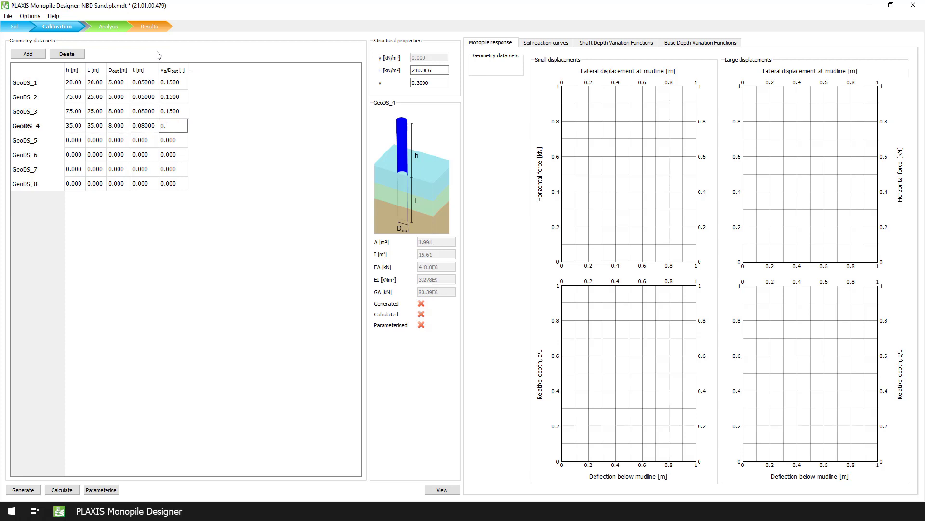
{"action": "key", "text": "Tab"}
{"action": "type", "text": "60"}
{"action": "key", "text": "Tab"}
{"action": "type", "text": "20"}
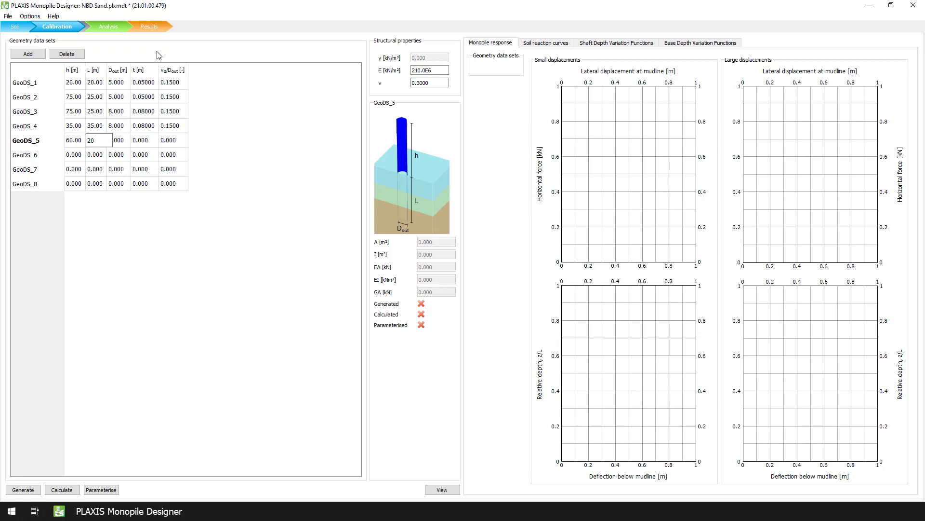
{"action": "key", "text": "Tab"}
{"action": "type", "text": "5"}
{"action": "key", "text": "Tab"}
{"action": "type", "text": "0.05"}
Fill the GeoDS_6 and GeoDS_7 geometry rows, each with v/D_out 0.15.
{"action": "key", "text": "Tab"}
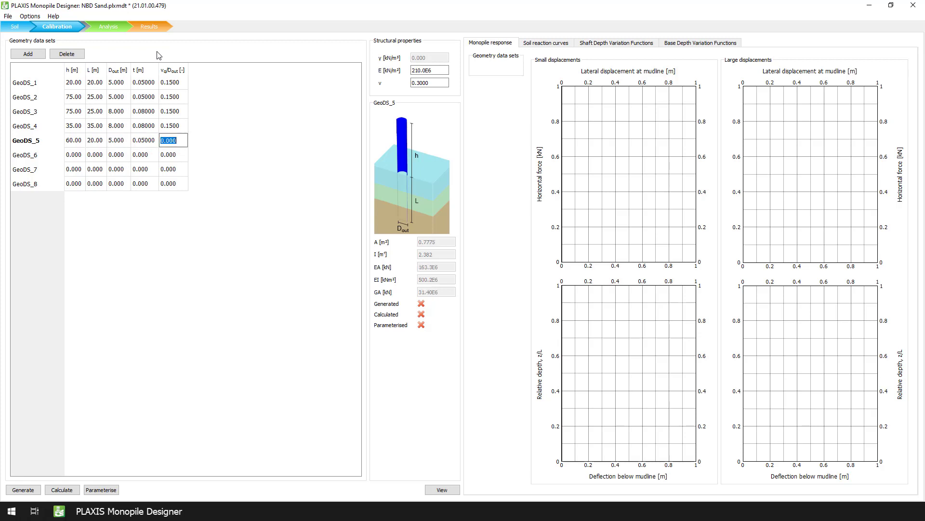
{"action": "type", "text": "0.15"}
{"action": "key", "text": "Tab"}
{"action": "type", "text": "25"}
{"action": "key", "text": "Tab"}
{"action": "type", "text": "25"}
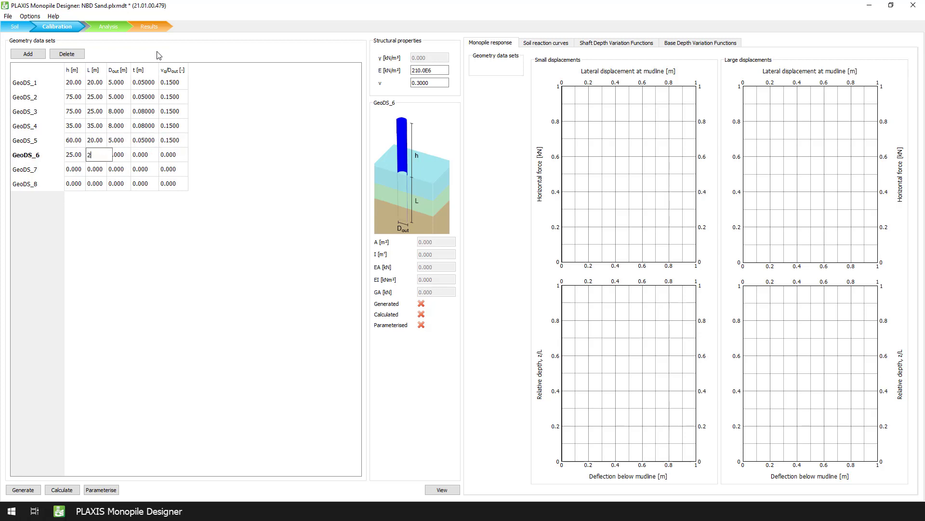
{"action": "key", "text": "Tab"}
{"action": "type", "text": "5"}
{"action": "key", "text": "Tab"}
{"action": "type", "text": "0.05"}
{"action": "key", "text": "Tab"}
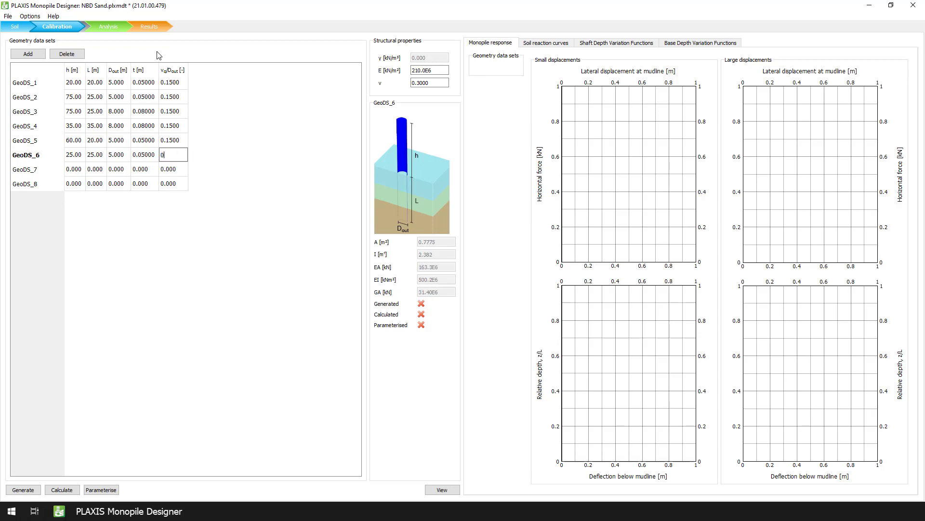
{"action": "type", "text": "0.15"}
{"action": "key", "text": "Tab"}
{"action": "type", "text": "25"}
{"action": "key", "text": "Tab"}
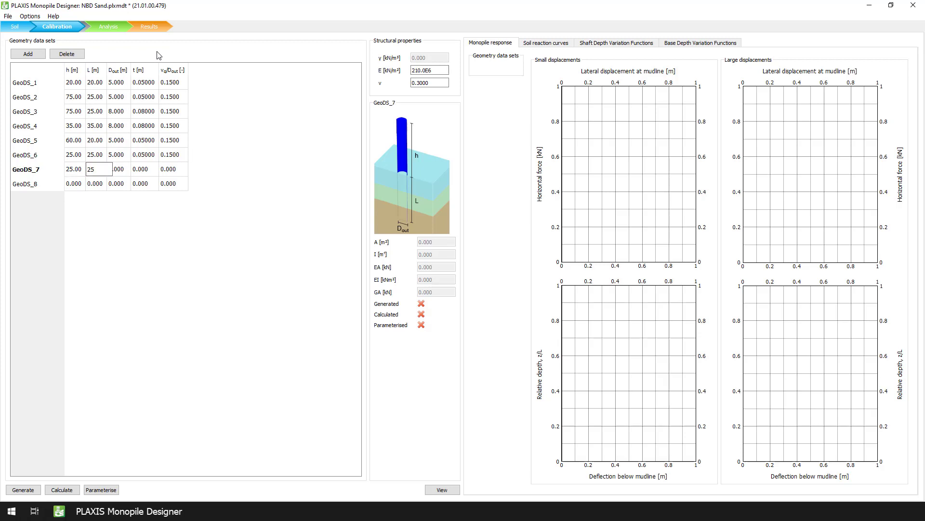
{"action": "key", "text": "Tab"}
{"action": "type", "text": "8"}
Fill GeoDS_8 with h 105, L 35, D_out 8, t 0.08 and v/D_out 0.15.
{"action": "key", "text": "Tab"}
{"action": "type", "text": "0.08"}
{"action": "key", "text": "Tab"}
{"action": "type", "text": "0.15"}
{"action": "key", "text": "Tab"}
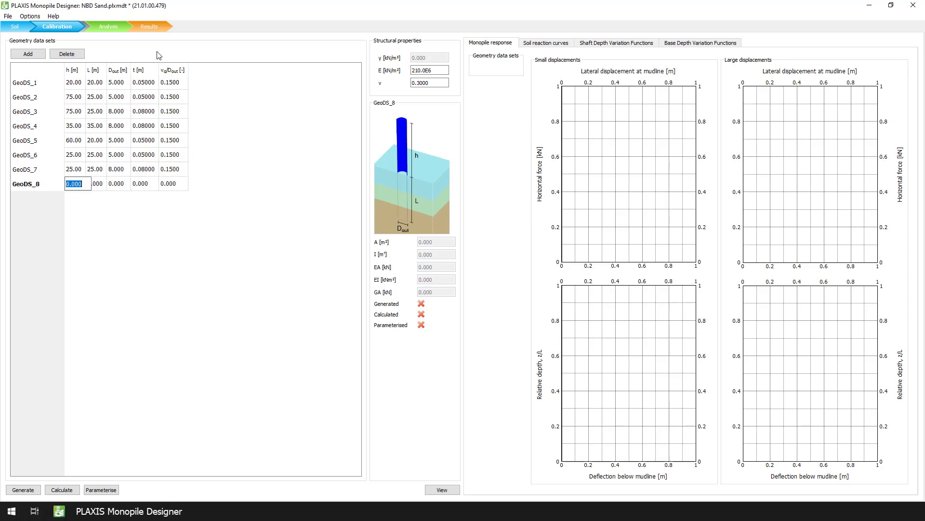
{"action": "type", "text": "105"}
{"action": "key", "text": "Tab"}
{"action": "type", "text": "35"}
{"action": "key", "text": "Tab"}
{"action": "type", "text": "8"}
{"action": "key", "text": "Tab"}
{"action": "type", "text": "0.08"}
{"action": "key", "text": "Tab"}
{"action": "type", "text": "0."}
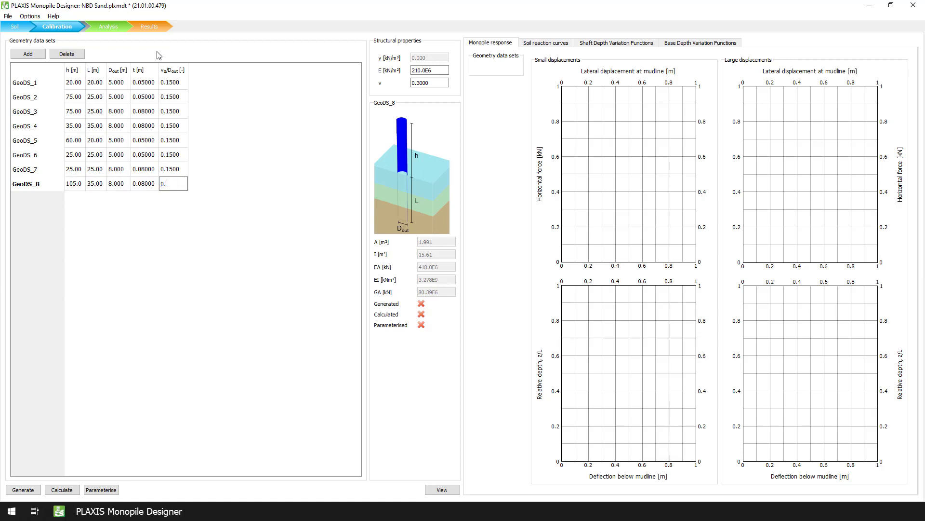
{"action": "type", "text": "15"}
{"action": "key", "text": "Tab"}
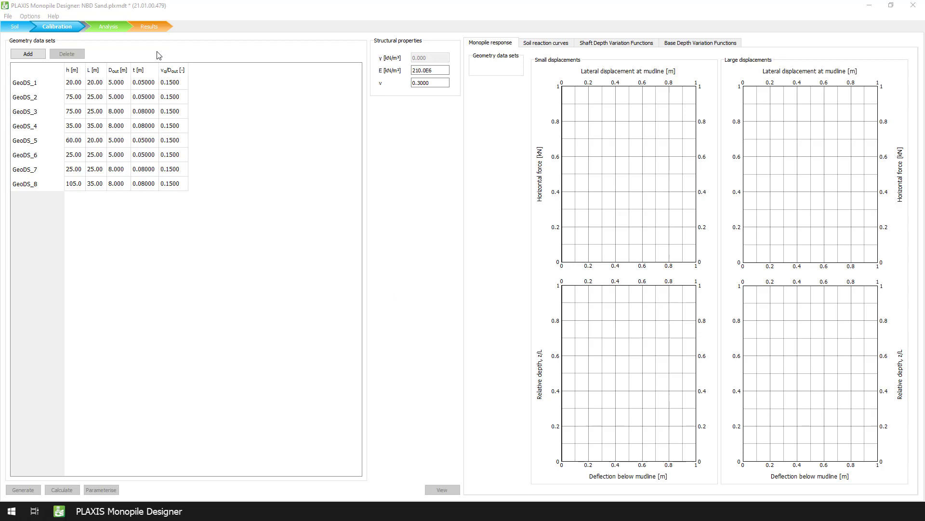
Generate 3D models for all eight data sets, GeoDS_1 to GeoDS_8.
{"action": "left_click", "coordinate": [38, 83]}
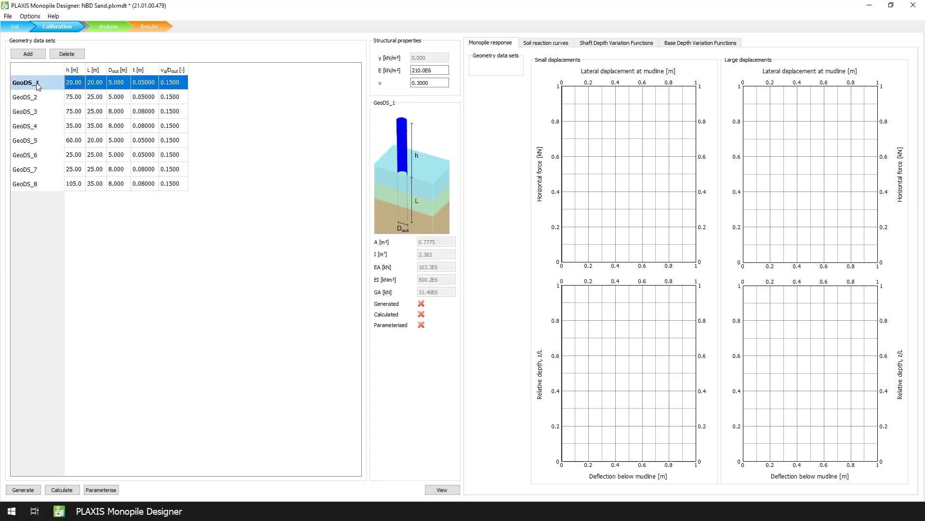
{"action": "left_click", "coordinate": [30, 185], "text": "shift"}
{"action": "left_click", "coordinate": [29, 490]}
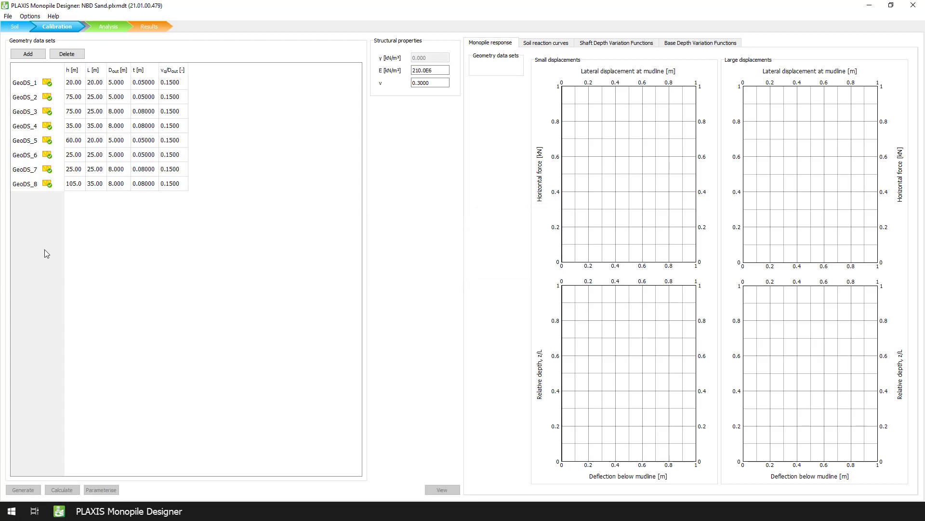
Run the 3D calculations for all eight data sets.
{"action": "left_click", "coordinate": [34, 85]}
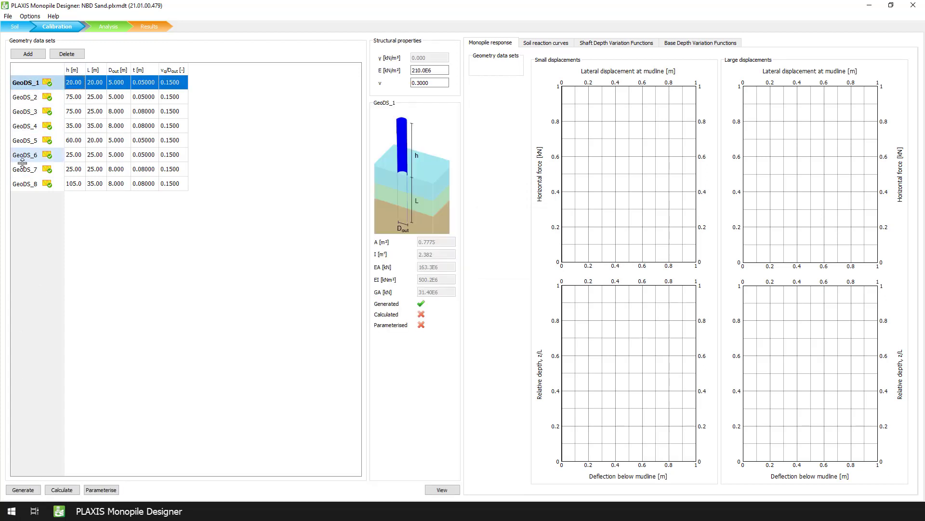
{"action": "left_click", "coordinate": [28, 184], "text": "shift"}
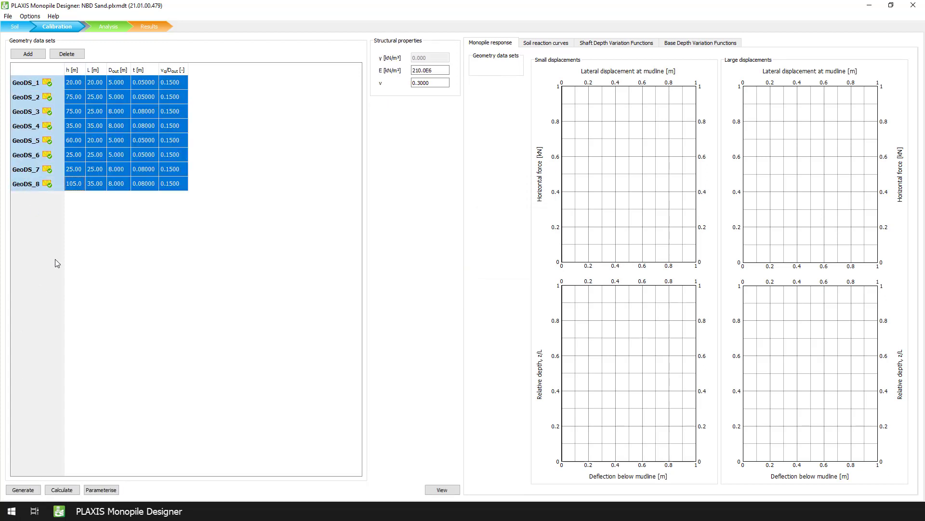
{"action": "left_click", "coordinate": [62, 489]}
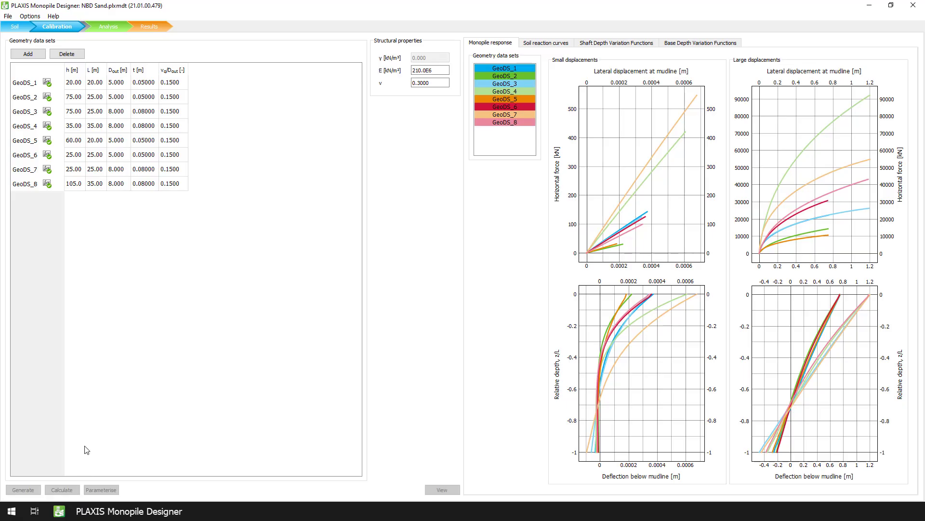
Parameterise all eight calculated data sets to plot their response curves.
{"action": "left_click", "coordinate": [27, 86]}
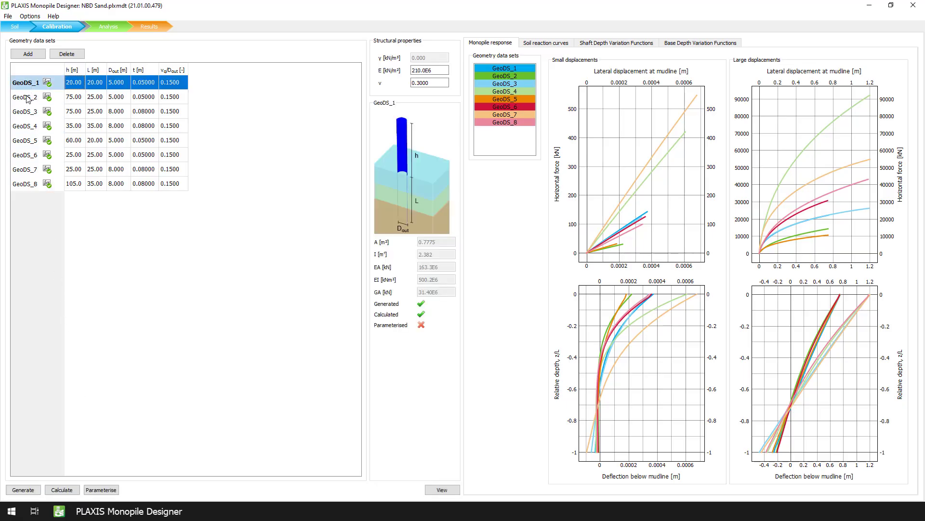
{"action": "left_click", "coordinate": [30, 183], "text": "shift"}
{"action": "left_click", "coordinate": [115, 490]}
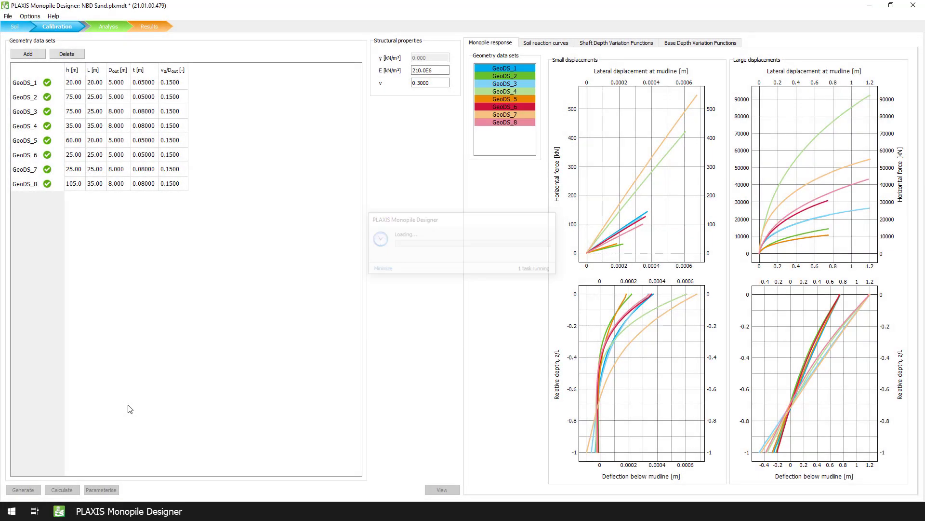
Go to the Analysis step showing calibrated.dvf as a sand curve, and save the project.
{"action": "left_click", "coordinate": [117, 27]}
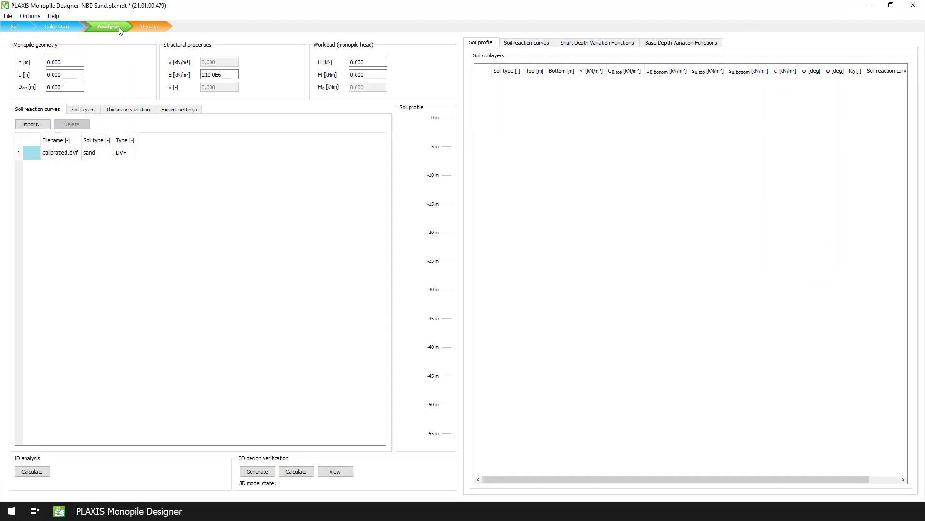
{"action": "left_click", "coordinate": [8, 16]}
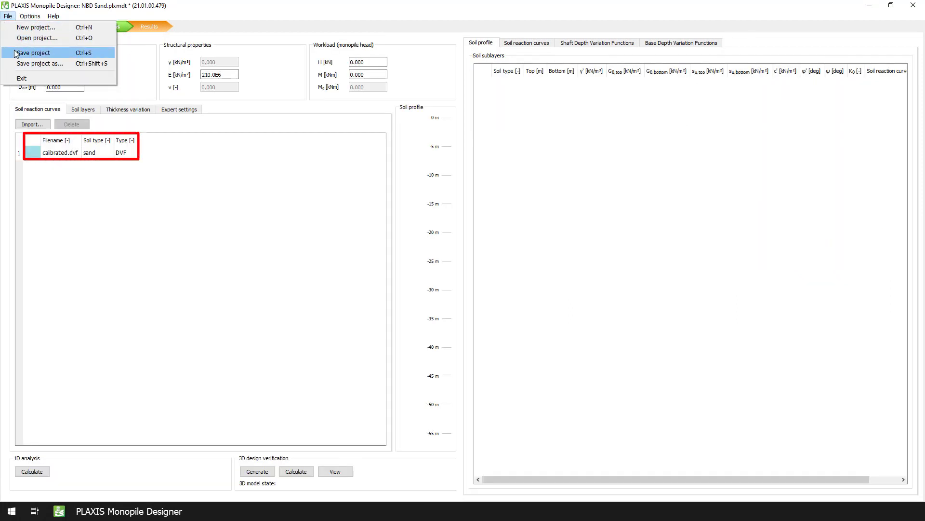
{"action": "left_click", "coordinate": [33, 53]}
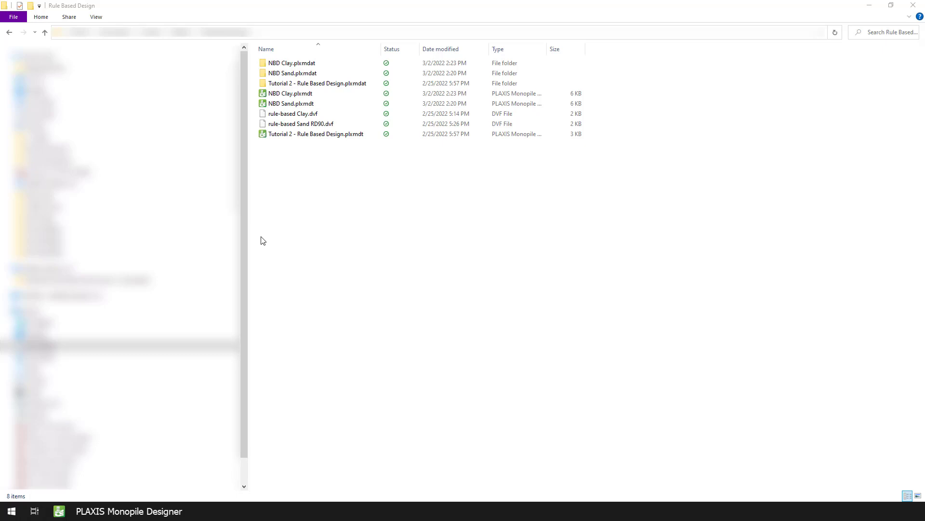
Copy the clay calibrated.dvf into Rule Based Design as calibrated Clay.dvf.
{"action": "double_click", "coordinate": [310, 65]}
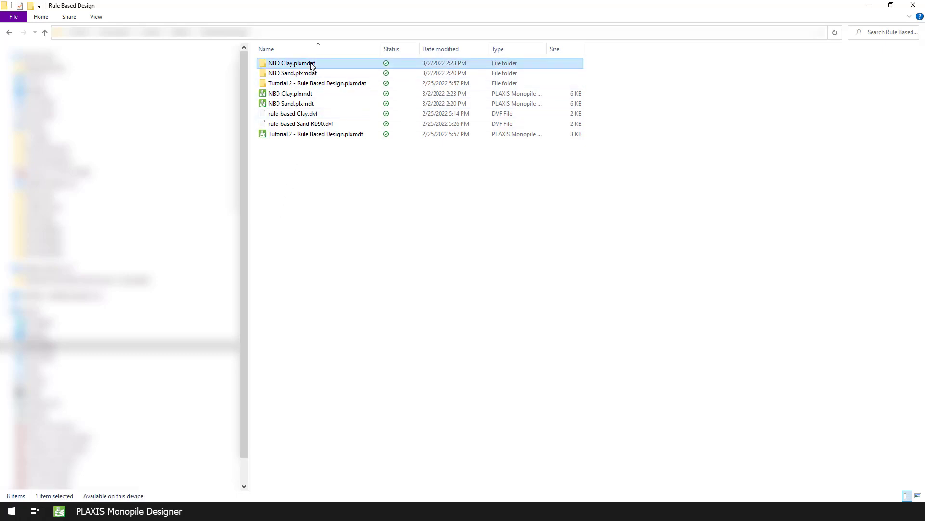
{"action": "left_click", "coordinate": [303, 175]}
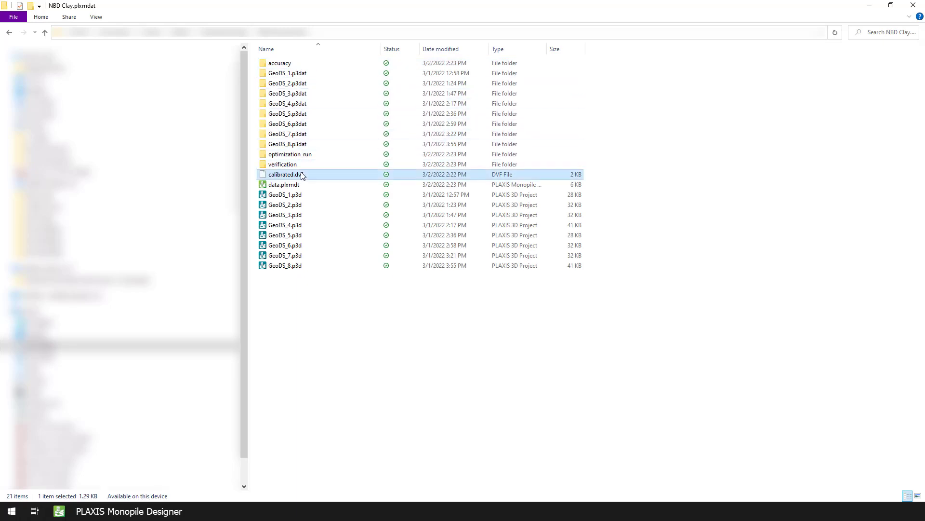
{"action": "left_click", "coordinate": [9, 32]}
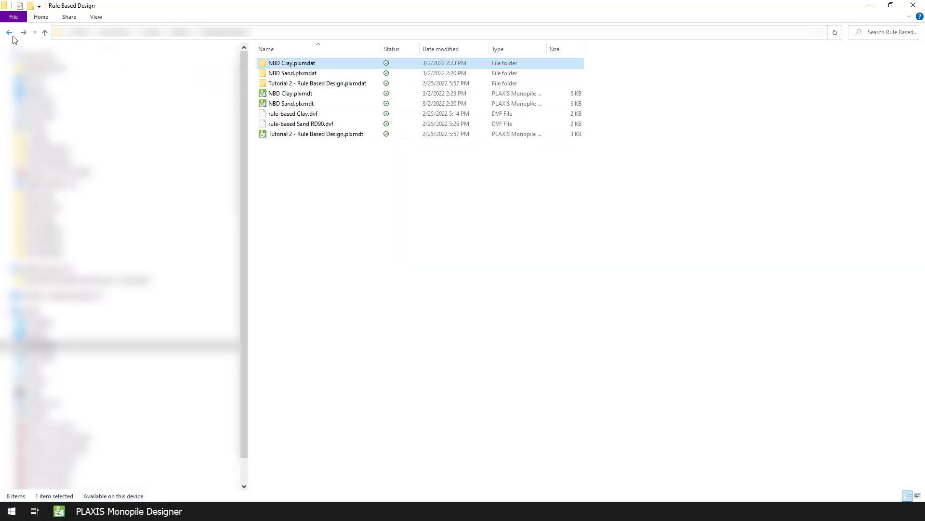
{"action": "left_click", "coordinate": [338, 212]}
{"action": "key", "text": "ctrl+v"}
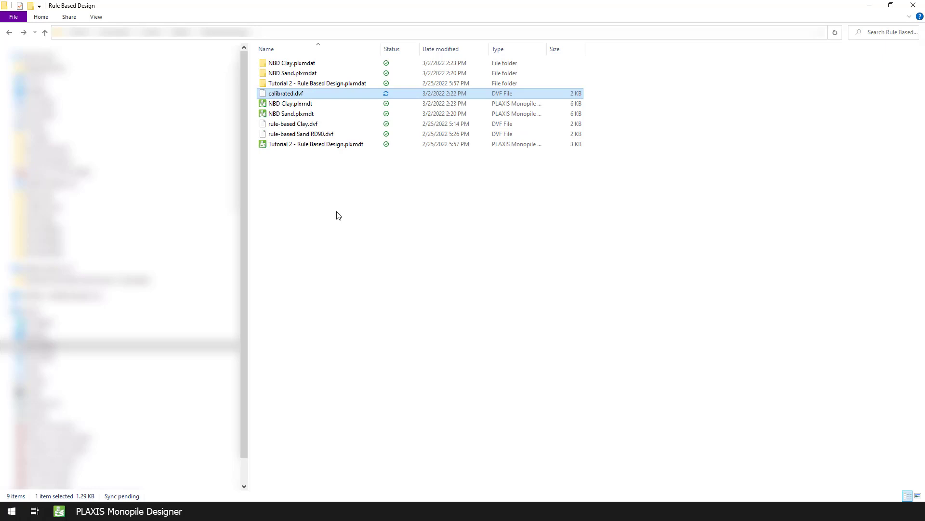
{"action": "key", "text": "F2"}
{"action": "key", "text": "Right"}
{"action": "type", "text": "Clay"}
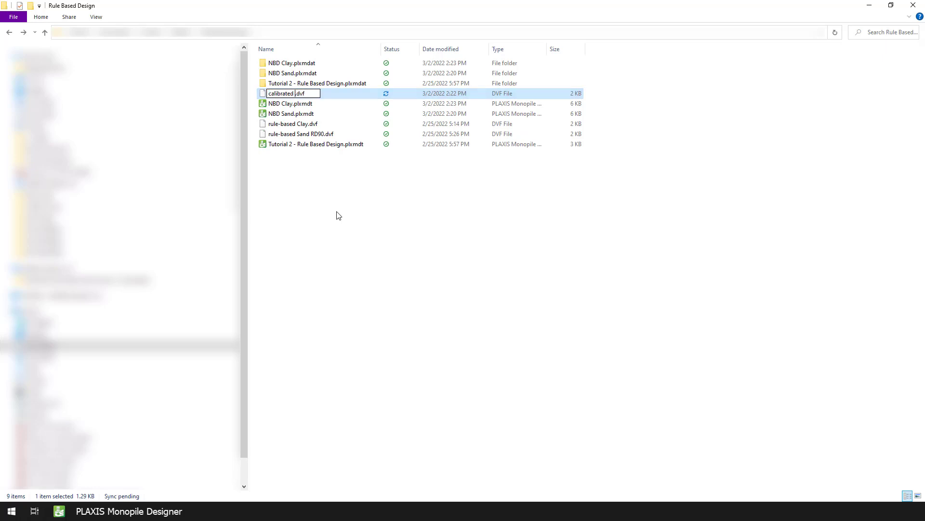
{"action": "left_click", "coordinate": [338, 212]}
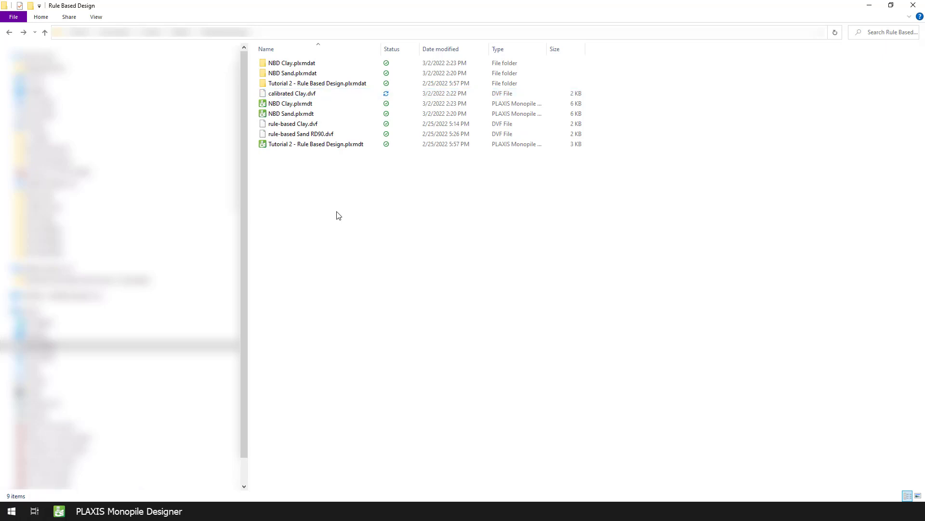
Copy the sand calibrated.dvf into Rule Based Design as calibrated Sand.dvf.
{"action": "double_click", "coordinate": [292, 75]}
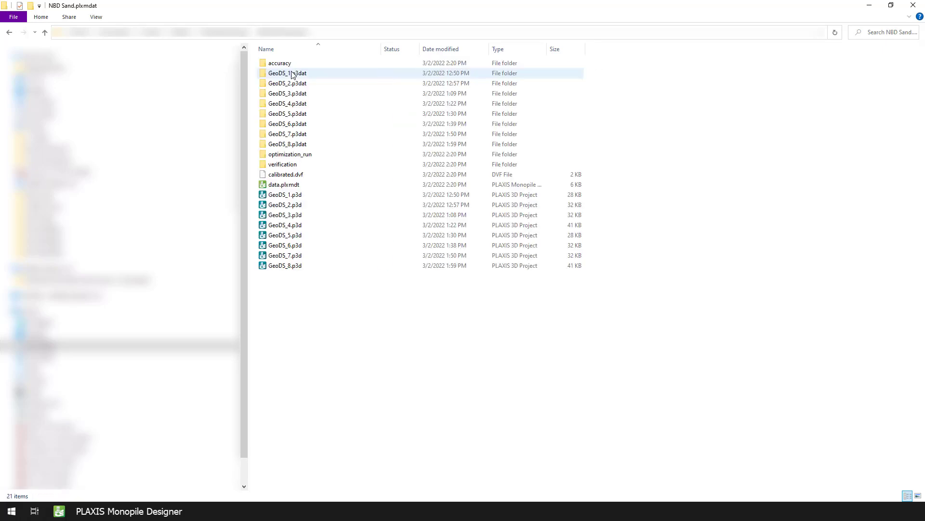
{"action": "left_click", "coordinate": [294, 176]}
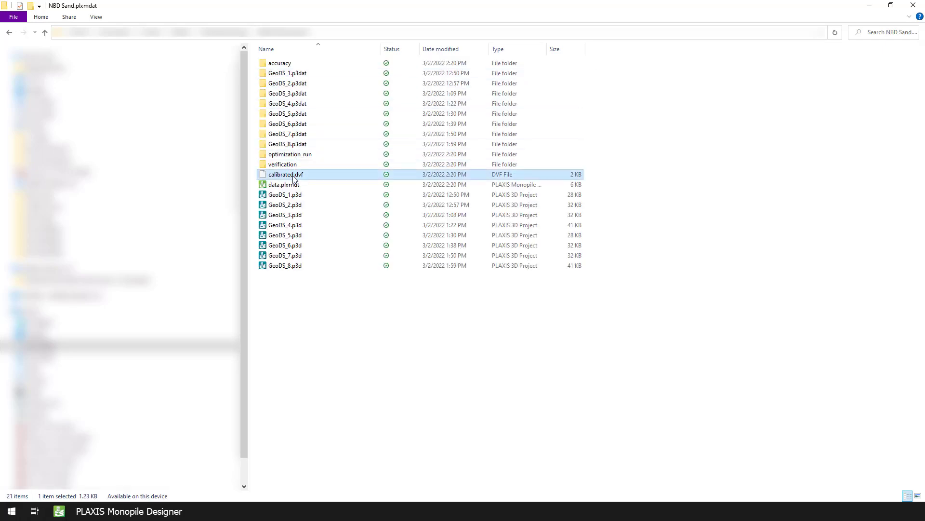
{"action": "left_click", "coordinate": [10, 33]}
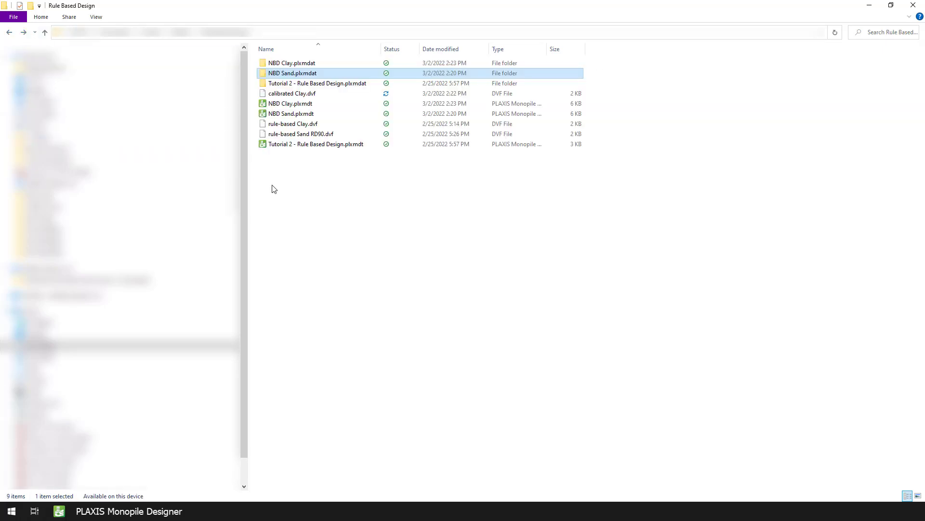
{"action": "left_click", "coordinate": [308, 201]}
{"action": "key", "text": "ctrl+v"}
{"action": "key", "text": "F2"}
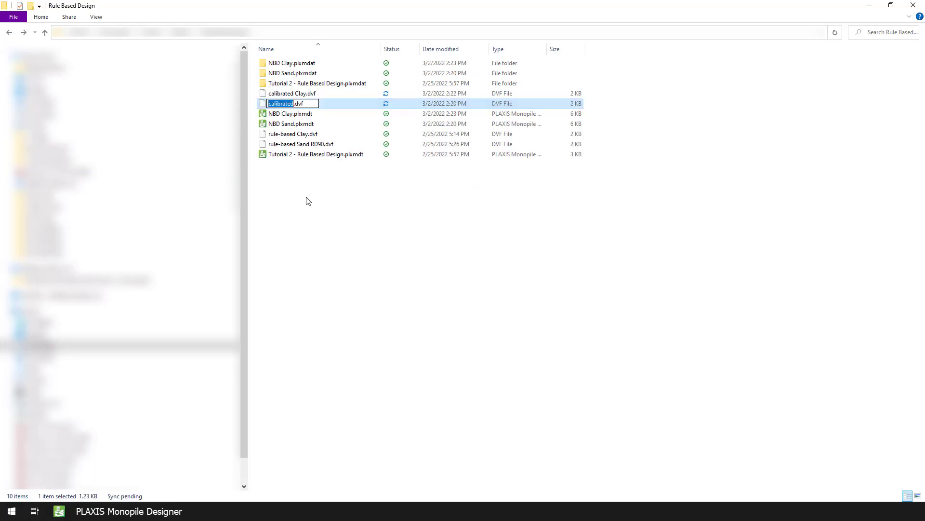
{"action": "key", "text": "Right"}
{"action": "type", "text": "Sand"}
{"action": "key", "text": "Return"}
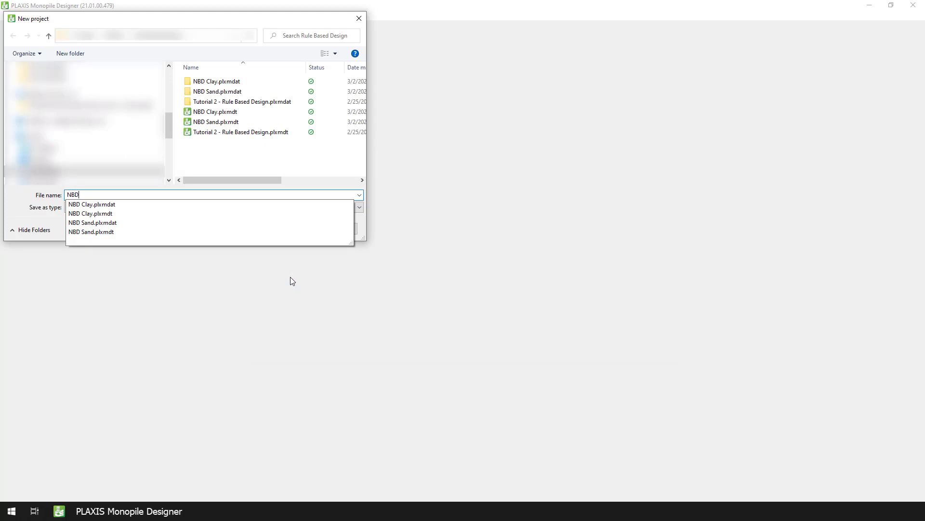
Save the new project under the file name NBD Layered.
{"action": "type", "text": " Layered"}
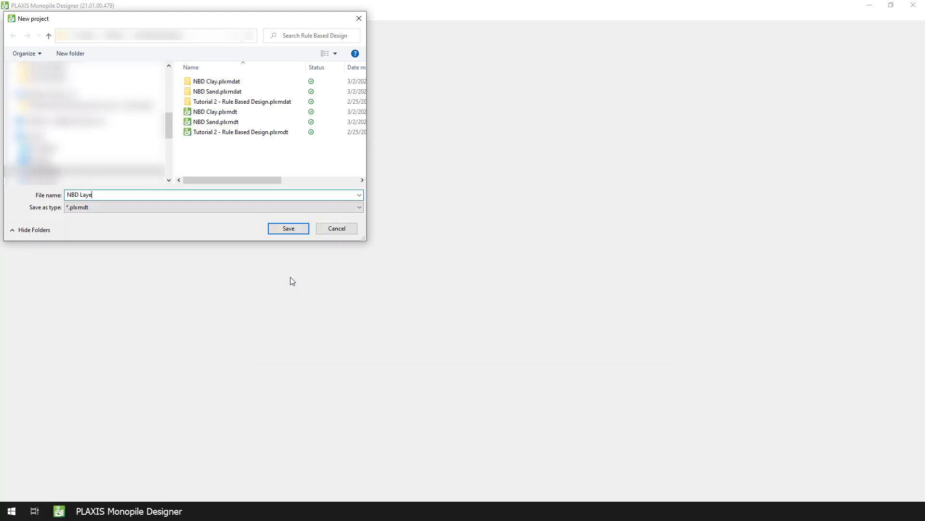
{"action": "left_click", "coordinate": [302, 232]}
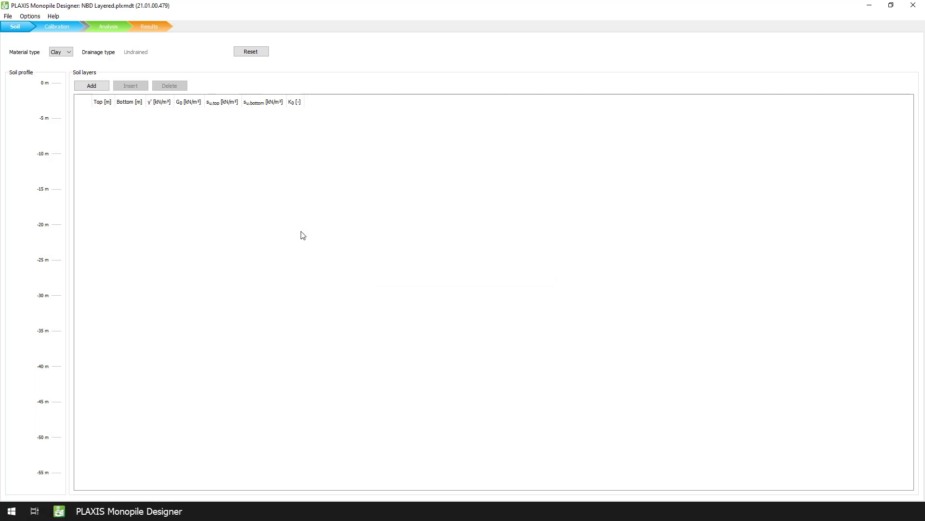
{"action": "left_click", "coordinate": [115, 27]}
{"action": "left_click", "coordinate": [34, 124]}
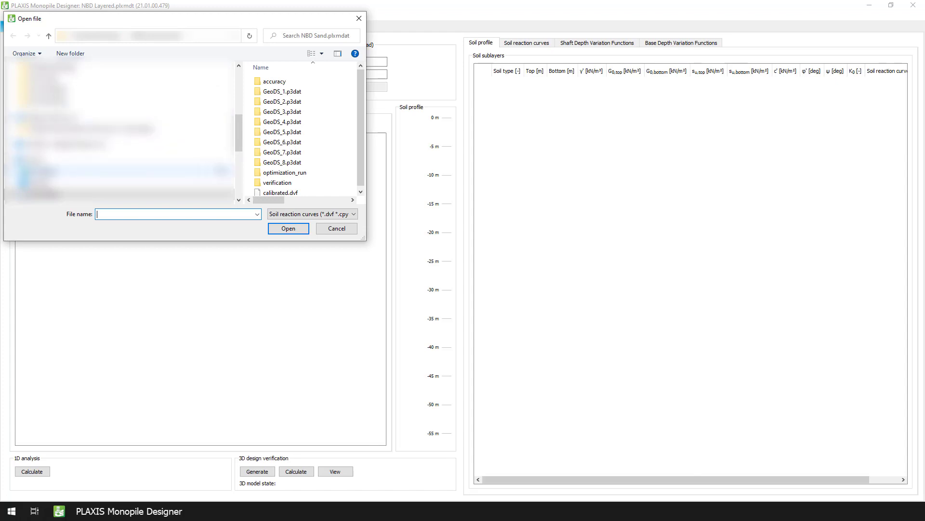
{"action": "left_click", "coordinate": [99, 35]}
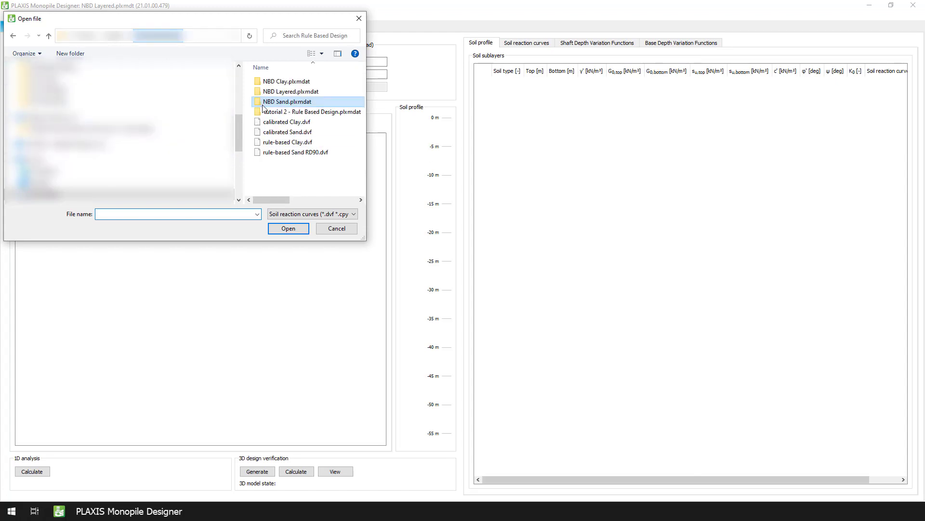
{"action": "left_click", "coordinate": [305, 123]}
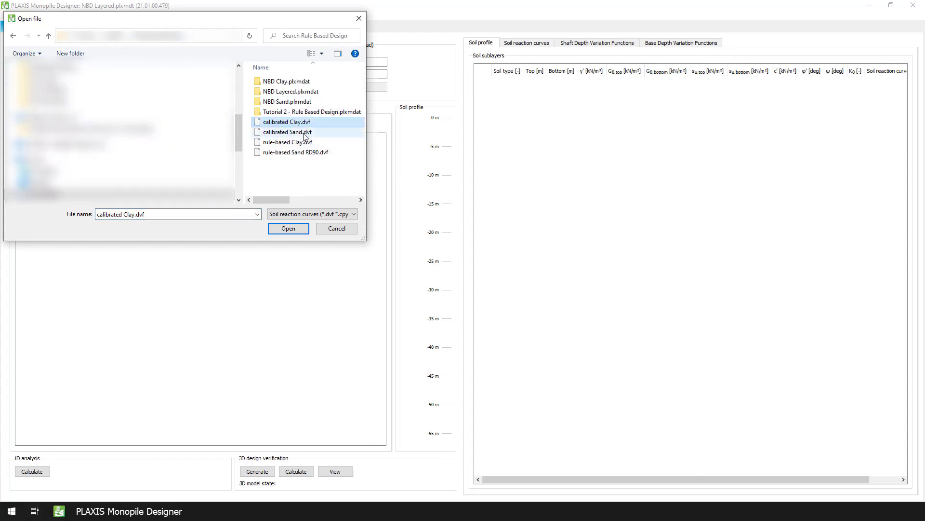
{"action": "left_click", "coordinate": [304, 132], "text": "ctrl"}
{"action": "left_click", "coordinate": [289, 229]}
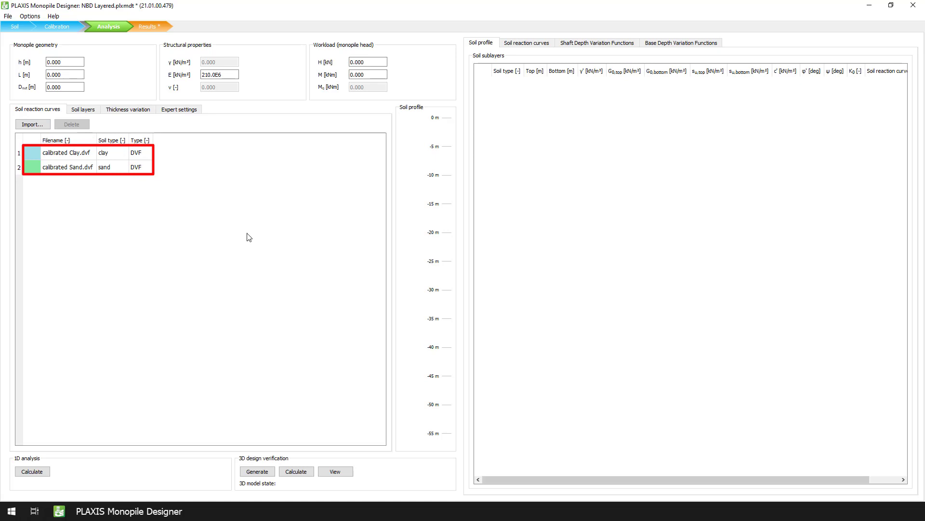
Add five soil layers on the Soil layers tab.
{"action": "left_click", "coordinate": [90, 115]}
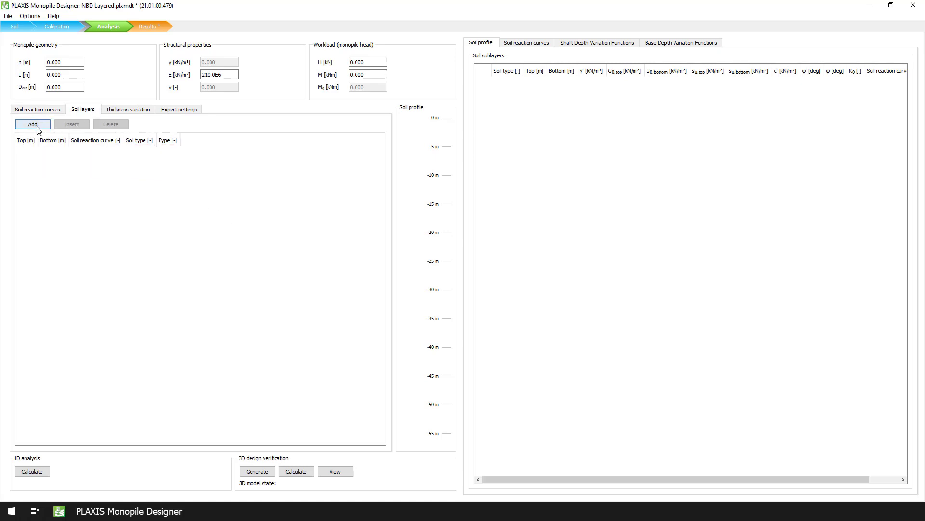
{"action": "left_click", "coordinate": [34, 125]}
{"action": "left_click", "coordinate": [33, 124]}
{"action": "left_click", "coordinate": [34, 125]}
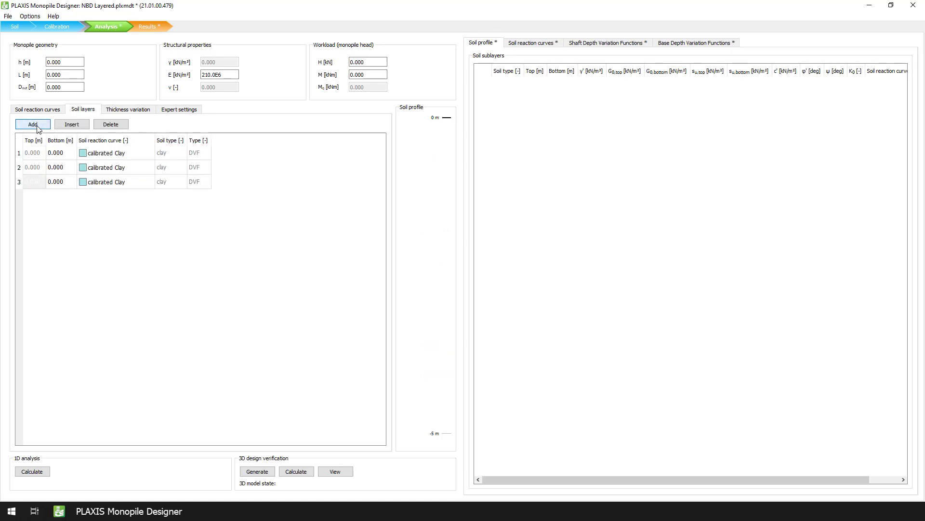
{"action": "left_click", "coordinate": [34, 125]}
{"action": "left_click", "coordinate": [33, 125]}
Set layer bottoms to -3, -6, -12.5, -22.5 and -50 m.
{"action": "left_click", "coordinate": [56, 152]}
{"action": "type", "text": "-3"}
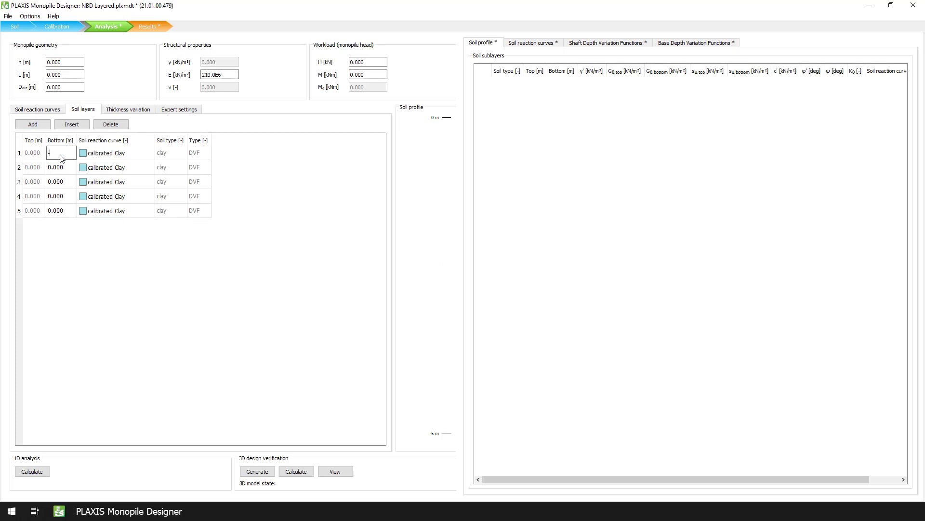
{"action": "key", "text": "Return"}
{"action": "type", "text": "-6"}
{"action": "key", "text": "Return"}
{"action": "type", "text": "-12.5"}
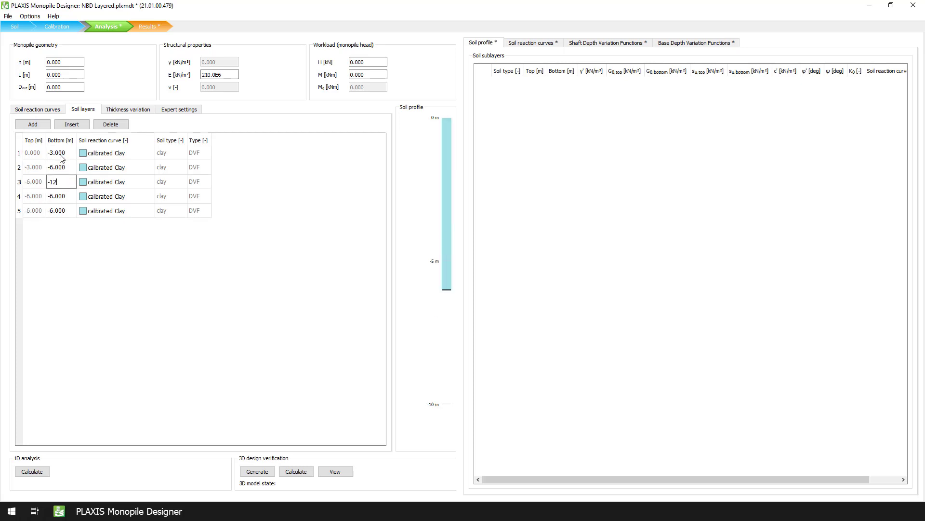
{"action": "key", "text": "Return"}
{"action": "type", "text": "-22.5"}
{"action": "key", "text": "Return"}
{"action": "type", "text": "-50"}
{"action": "key", "text": "Return"}
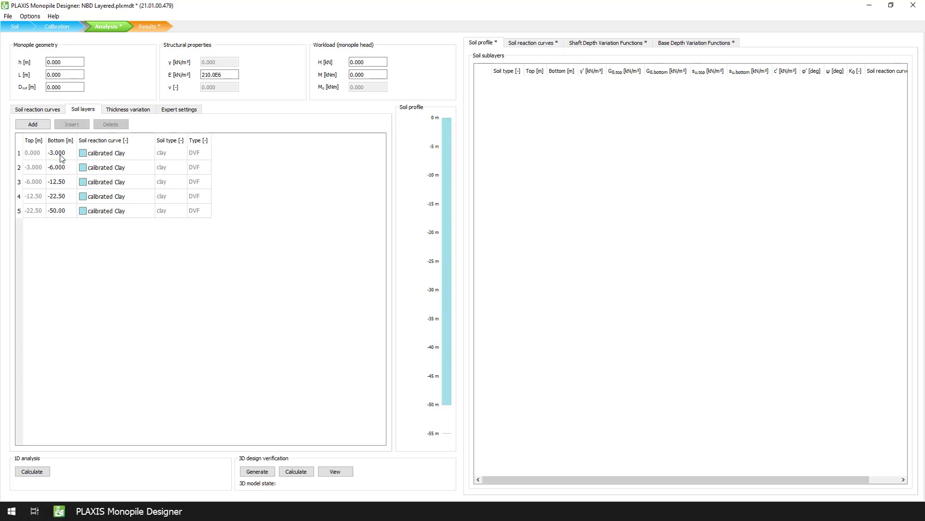
Assign the calibrated Sand reaction curve to layers 2 and 4.
{"action": "left_click", "coordinate": [101, 172]}
{"action": "left_click", "coordinate": [104, 184]}
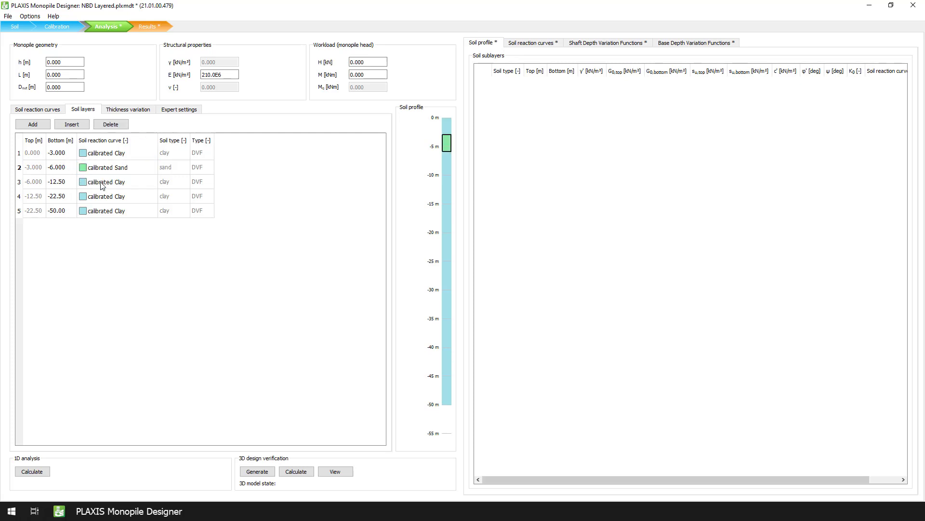
{"action": "left_click", "coordinate": [111, 198]}
{"action": "left_click", "coordinate": [113, 214]}
{"action": "left_click", "coordinate": [116, 247]}
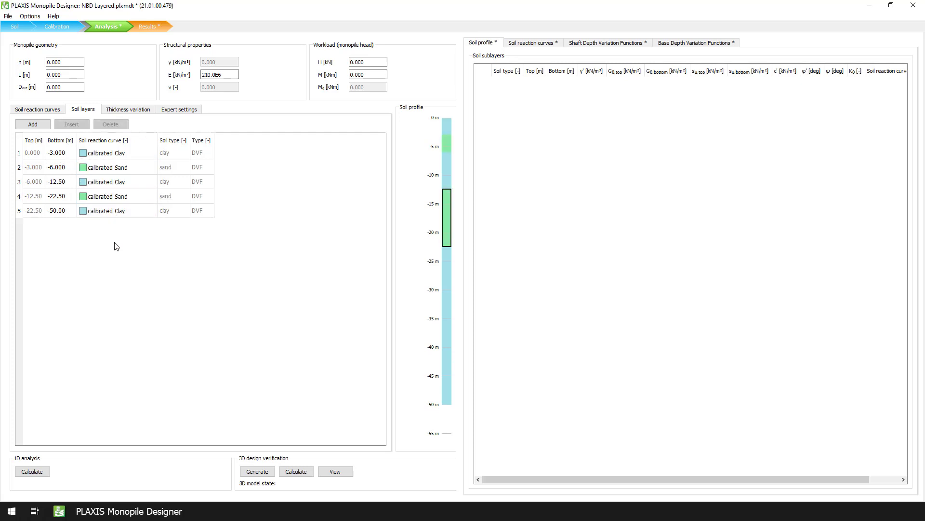
Set monopile h 56 m, L 21.5 m, D_out 7 m, and show thickness variation.
{"action": "left_click", "coordinate": [65, 62]}
{"action": "type", "text": "56"}
{"action": "key", "text": "Tab"}
{"action": "type", "text": "21.5"}
{"action": "key", "text": "Tab"}
{"action": "type", "text": "7"}
{"action": "key", "text": "Tab"}
{"action": "left_click", "coordinate": [137, 114]}
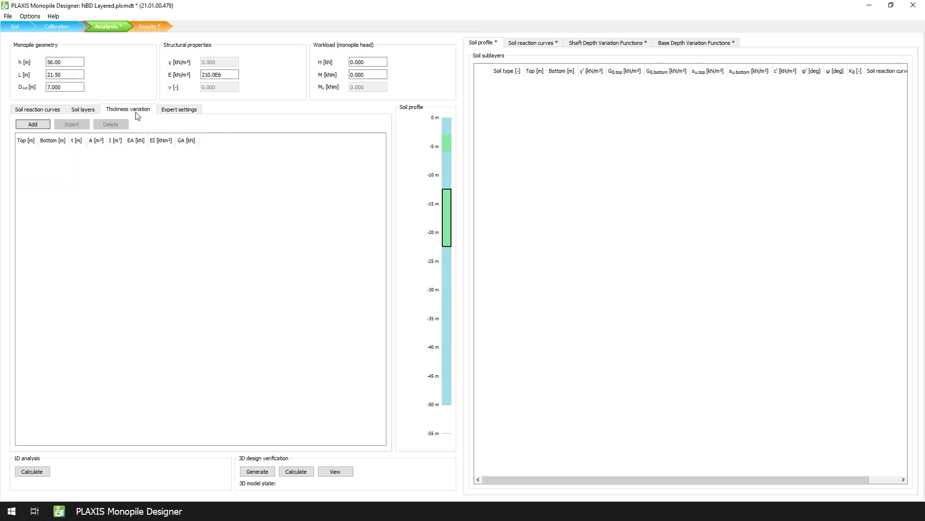
Add four pile wall sections with bottom levels 5, -5 and -18 m.
{"action": "left_click", "coordinate": [32, 125]}
{"action": "left_click", "coordinate": [32, 125]}
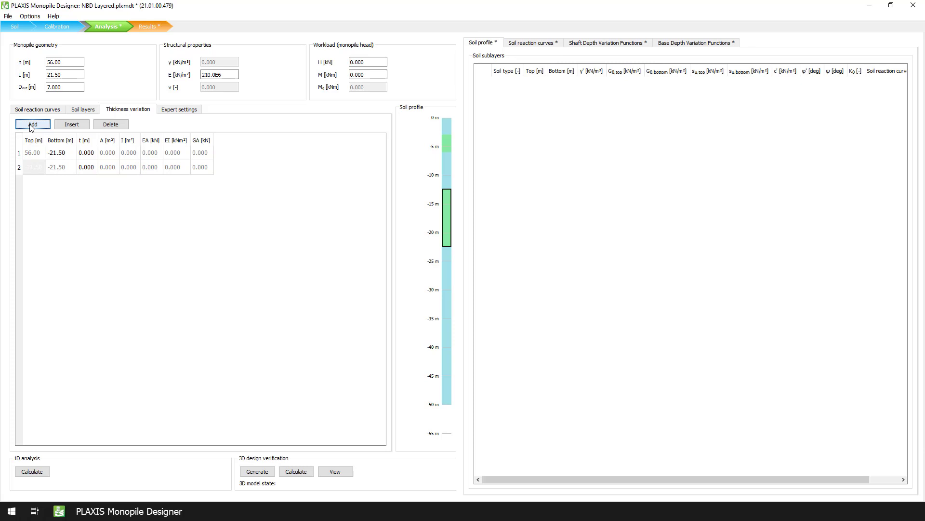
{"action": "left_click", "coordinate": [32, 125]}
{"action": "left_click", "coordinate": [31, 125]}
{"action": "double_click", "coordinate": [57, 153]}
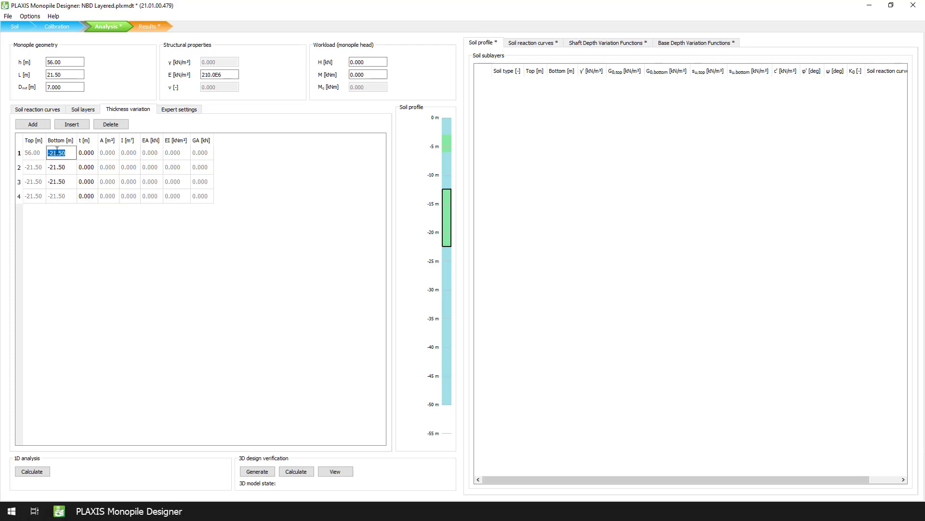
{"action": "type", "text": "5"}
{"action": "double_click", "coordinate": [62, 167]}
{"action": "type", "text": "-5"}
{"action": "key", "text": "Down"}
{"action": "type", "text": "-18"}
{"action": "key", "text": "Return"}
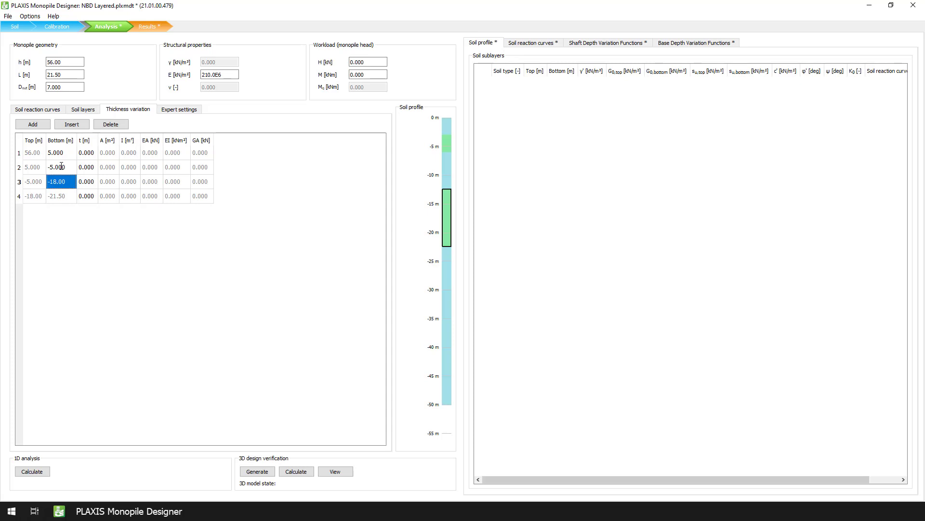
Set the four section wall thicknesses to 0.06, 0.08, 0.07 and 0.08 m.
{"action": "double_click", "coordinate": [93, 158]}
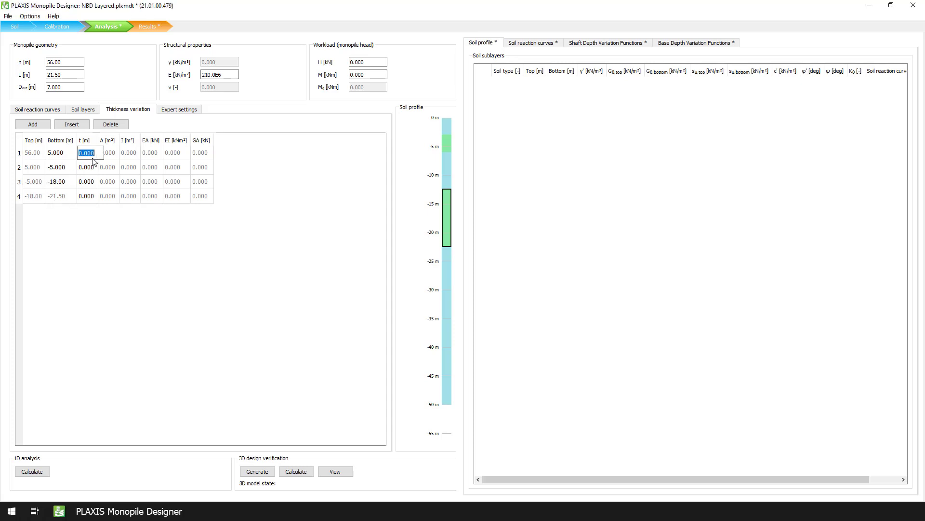
{"action": "type", "text": "0.06"}
{"action": "key", "text": "Down"}
{"action": "type", "text": "0.08"}
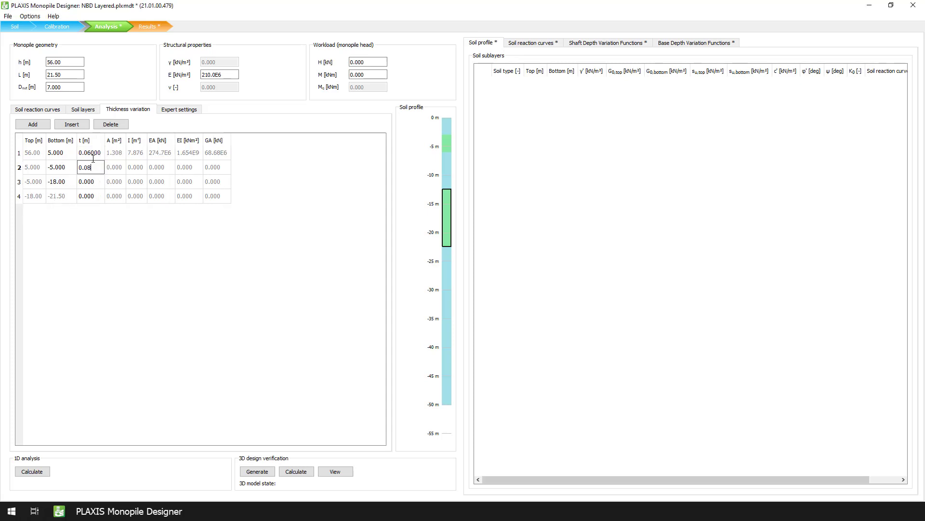
{"action": "key", "text": "Down"}
{"action": "type", "text": "0.07"}
{"action": "key", "text": "Down"}
{"action": "type", "text": "0.08"}
{"action": "key", "text": "Return"}
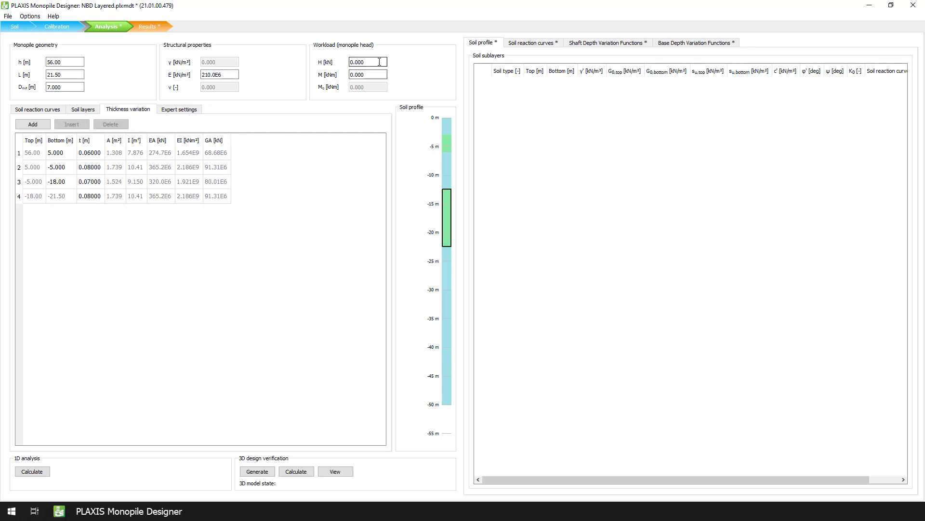
Set the horizontal head load H to 10e3 kN.
{"action": "double_click", "coordinate": [356, 62]}
{"action": "type", "text": "10e3"}
{"action": "key", "text": "Return"}
Run the 1D analysis to fill the clay and sand soil sublayers table.
{"action": "left_click", "coordinate": [39, 471]}
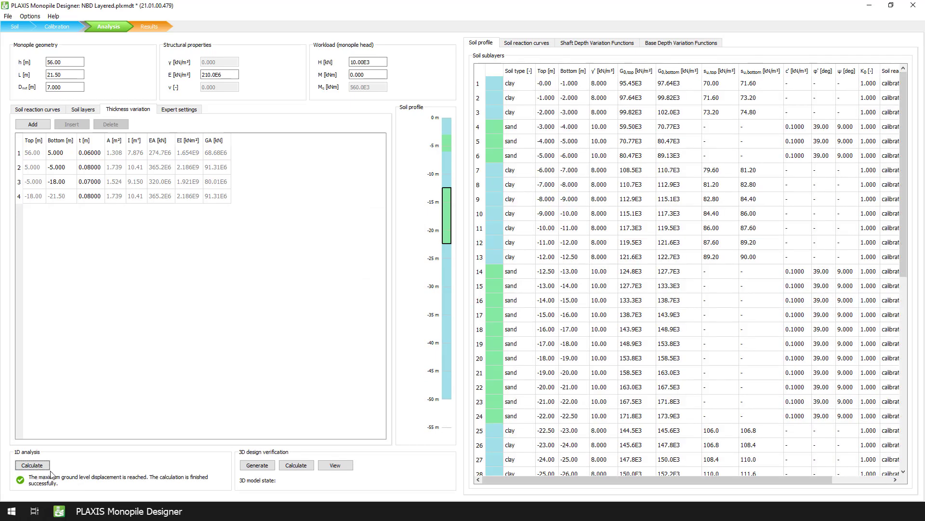
Save the project and generate the 3D verification model, ignoring the mesh-quality warning.
{"action": "left_click", "coordinate": [251, 470]}
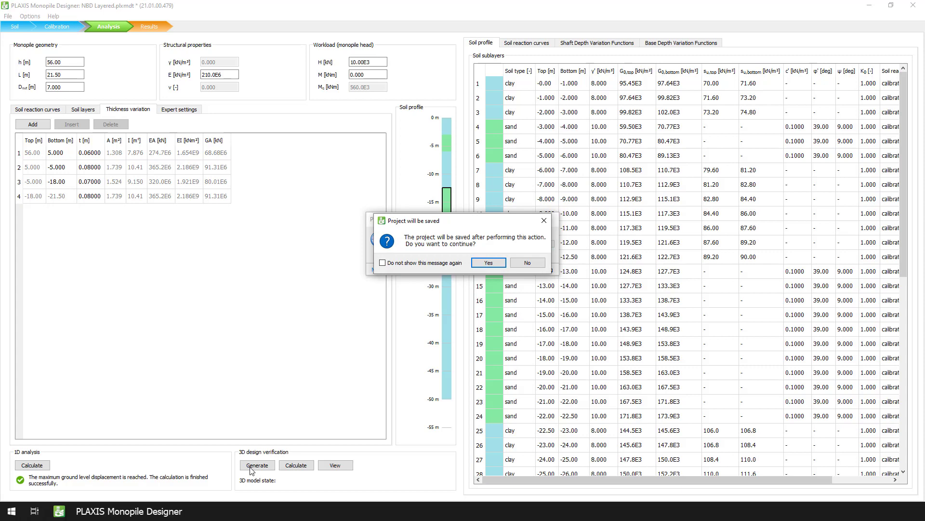
{"action": "key", "text": "Return"}
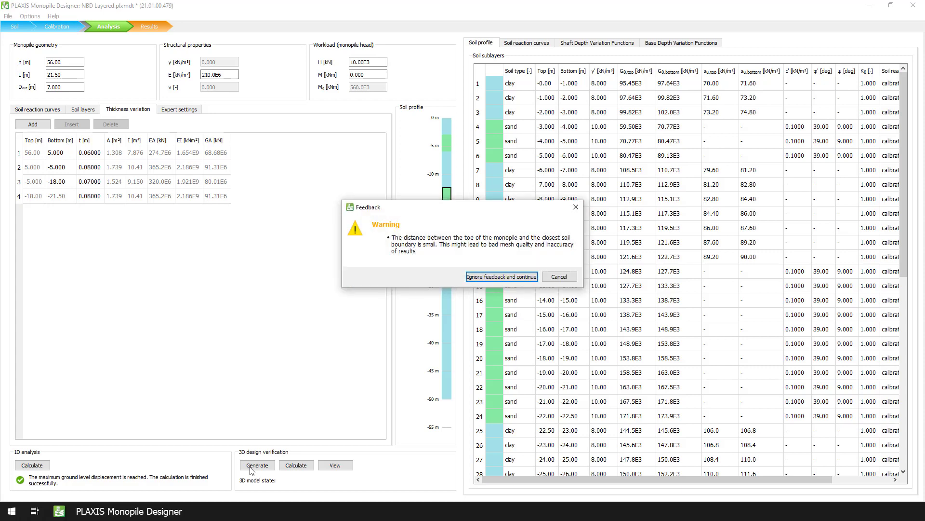
{"action": "key", "text": "Return"}
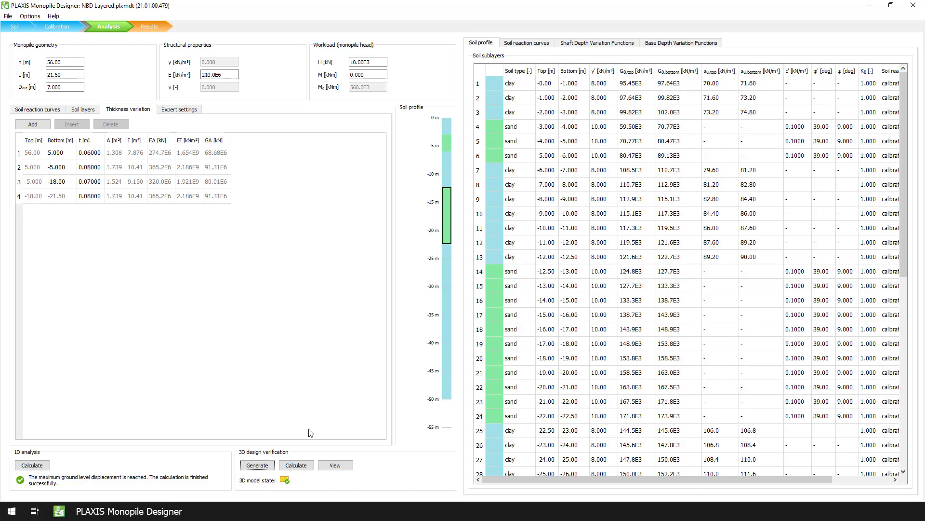
Save the project and run the 3D design verification calculation.
{"action": "left_click", "coordinate": [300, 469]}
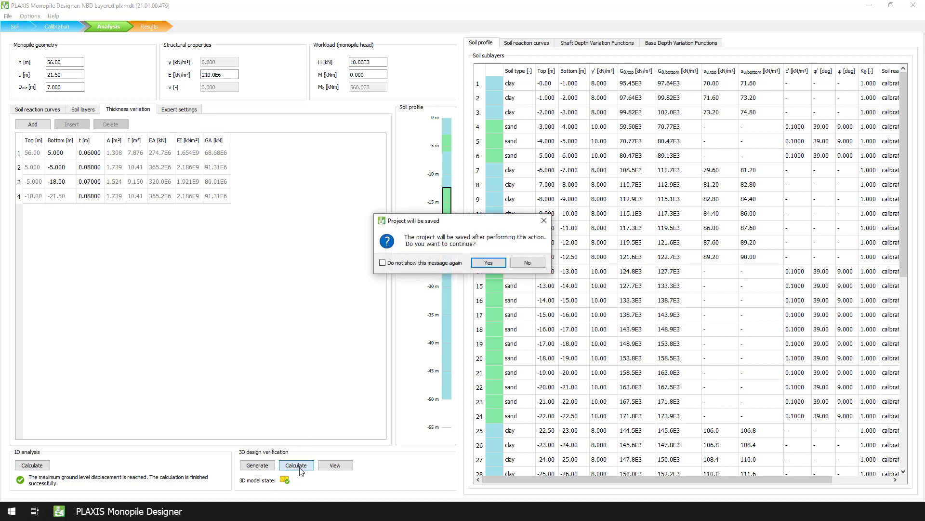
{"action": "left_click", "coordinate": [488, 262]}
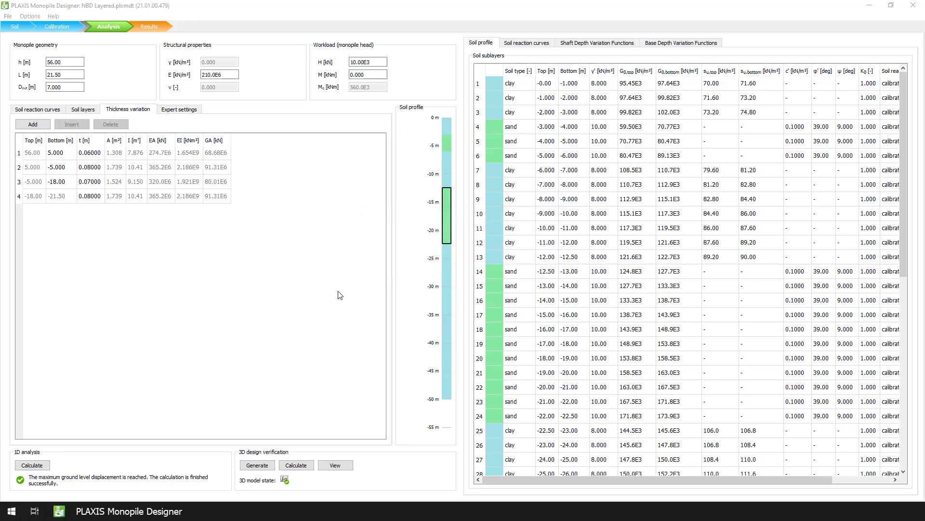
Show the results with Design verification included.
{"action": "left_click", "coordinate": [151, 28]}
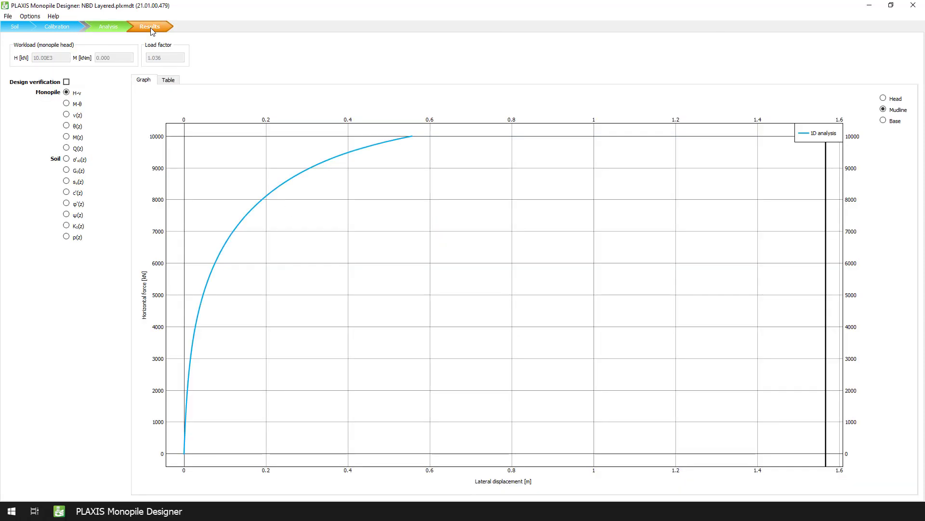
{"action": "left_click", "coordinate": [66, 83]}
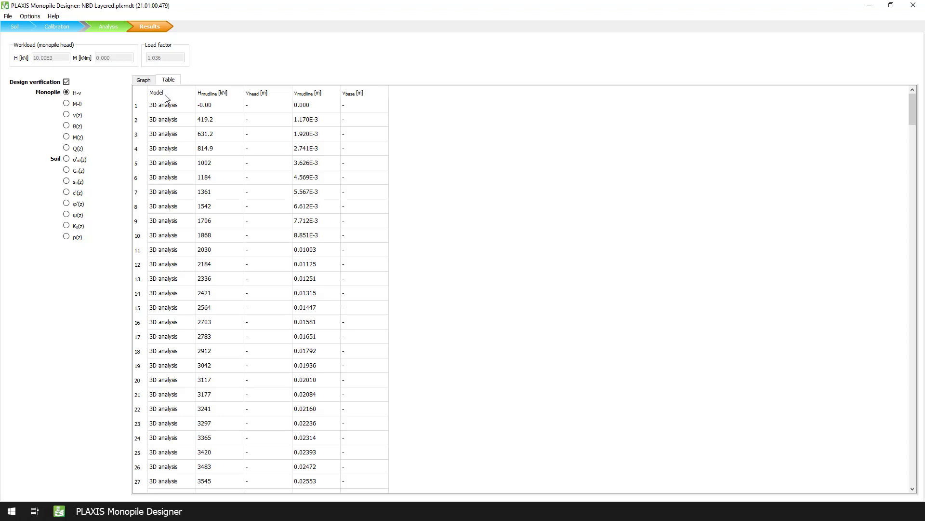
Copy the whole results table and bring it into the Excel Book1 sheet.
{"action": "left_click", "coordinate": [170, 119]}
{"action": "right_click", "coordinate": [172, 116]}
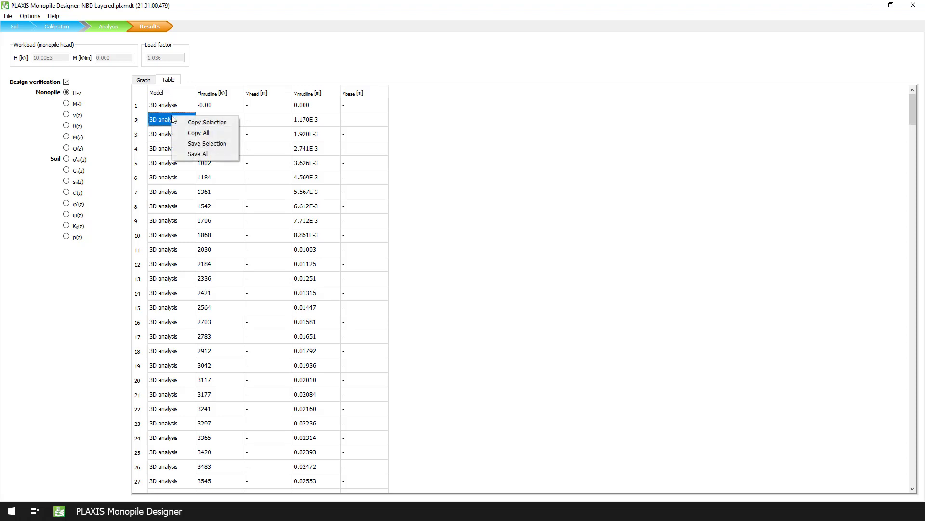
{"action": "left_click", "coordinate": [192, 134]}
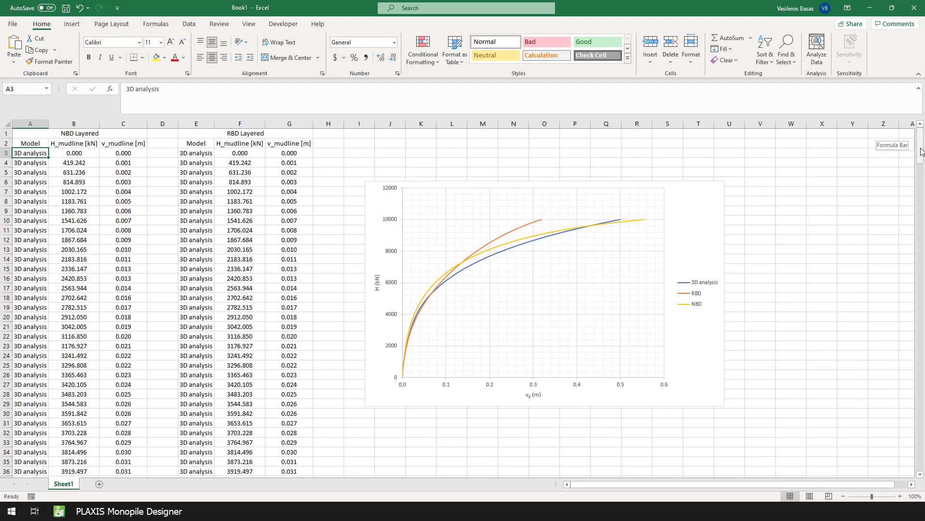
{"action": "left_click_drag", "start_coordinate": [921, 151], "coordinate": [911, 408]}
Review the pasted data and the H vs v_g chart comparing 3D analysis, RBD and NBD.
{"action": "scroll", "coordinate": [120, 303], "scroll_direction": "up", "scroll_amount": 5}
{"action": "scroll", "coordinate": [111, 297], "scroll_direction": "up", "scroll_amount": 5}
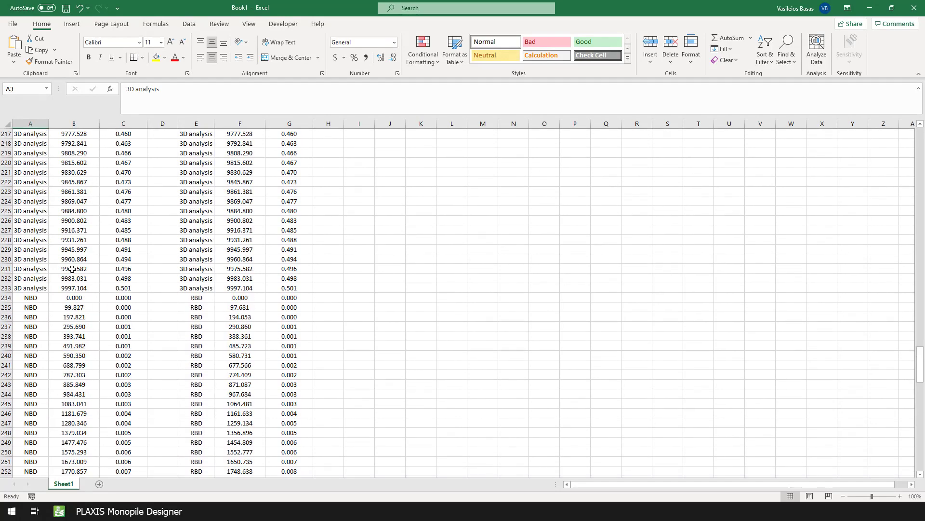
{"action": "left_click_drag", "start_coordinate": [32, 299], "coordinate": [244, 305]}
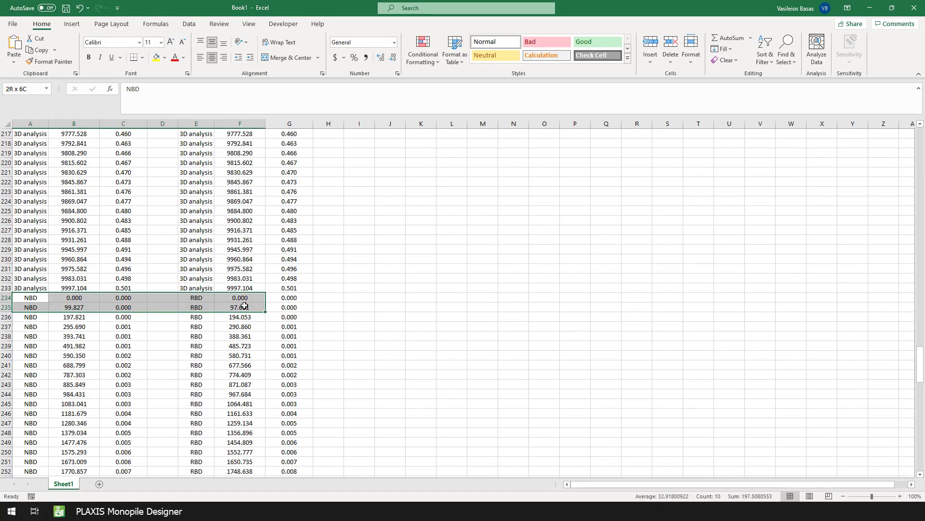
{"action": "left_click", "coordinate": [506, 287]}
{"action": "left_click_drag", "start_coordinate": [920, 347], "coordinate": [920, 343]}
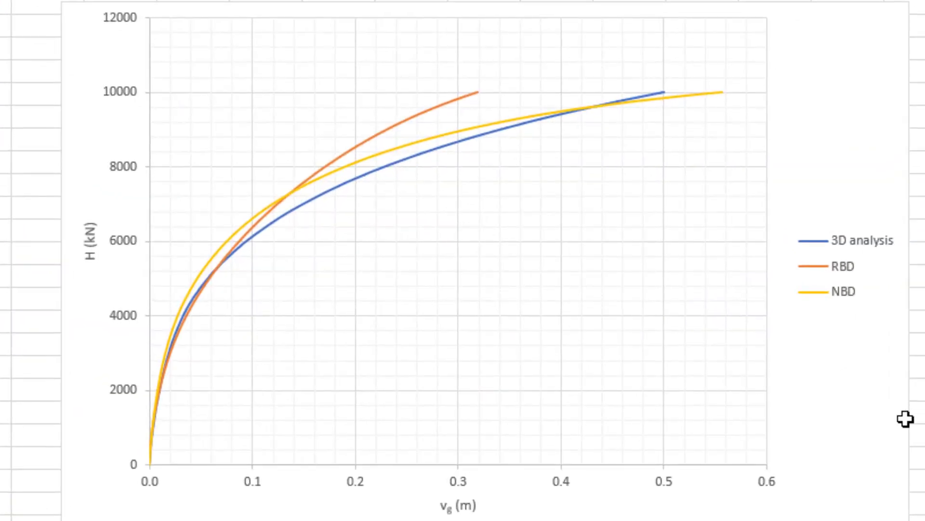
{"action": "left_click", "coordinate": [905, 419]}
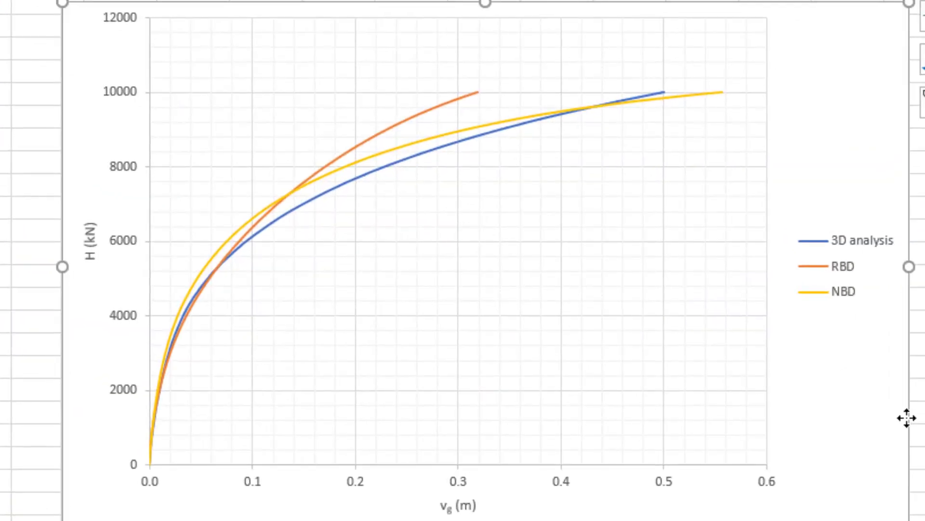
{"action": "key", "text": "Escape"}
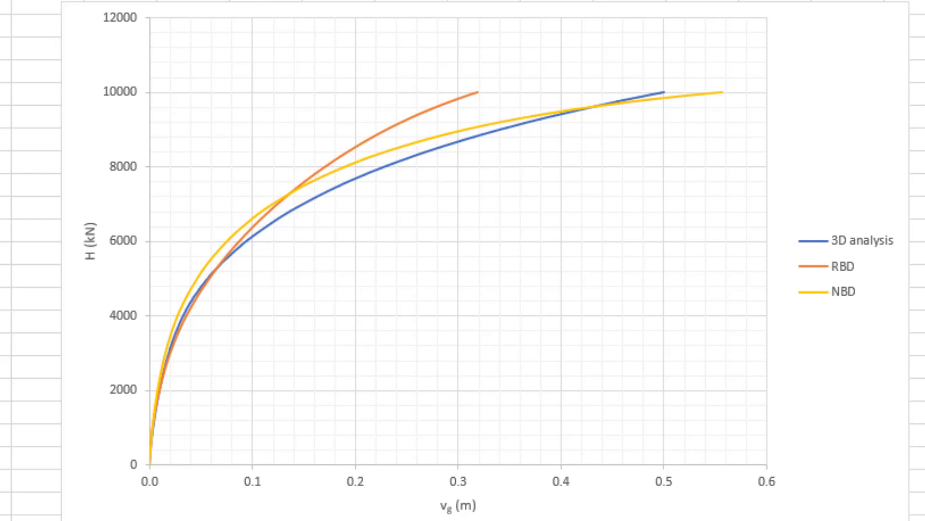